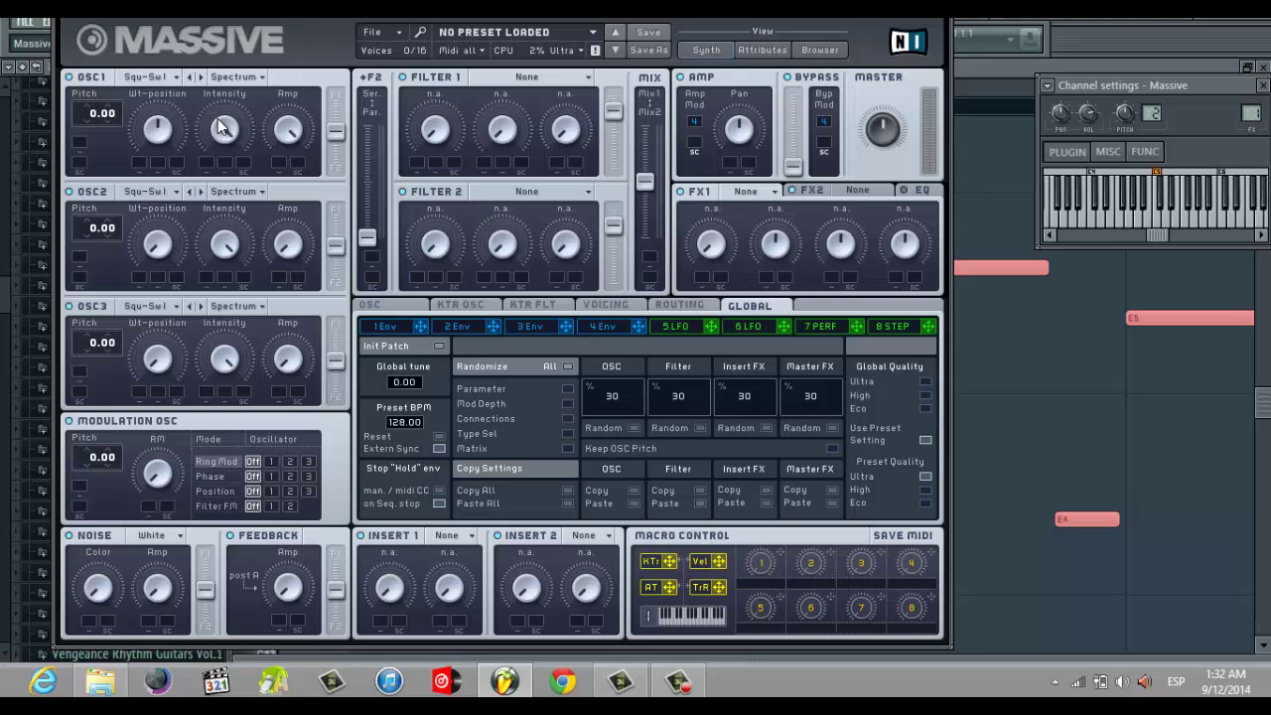
Set OSC1's pitch to -12.00 and choose the Bronze wavetable for it
left_click_drag(99, 114, 95, 127)
left_click(171, 81)
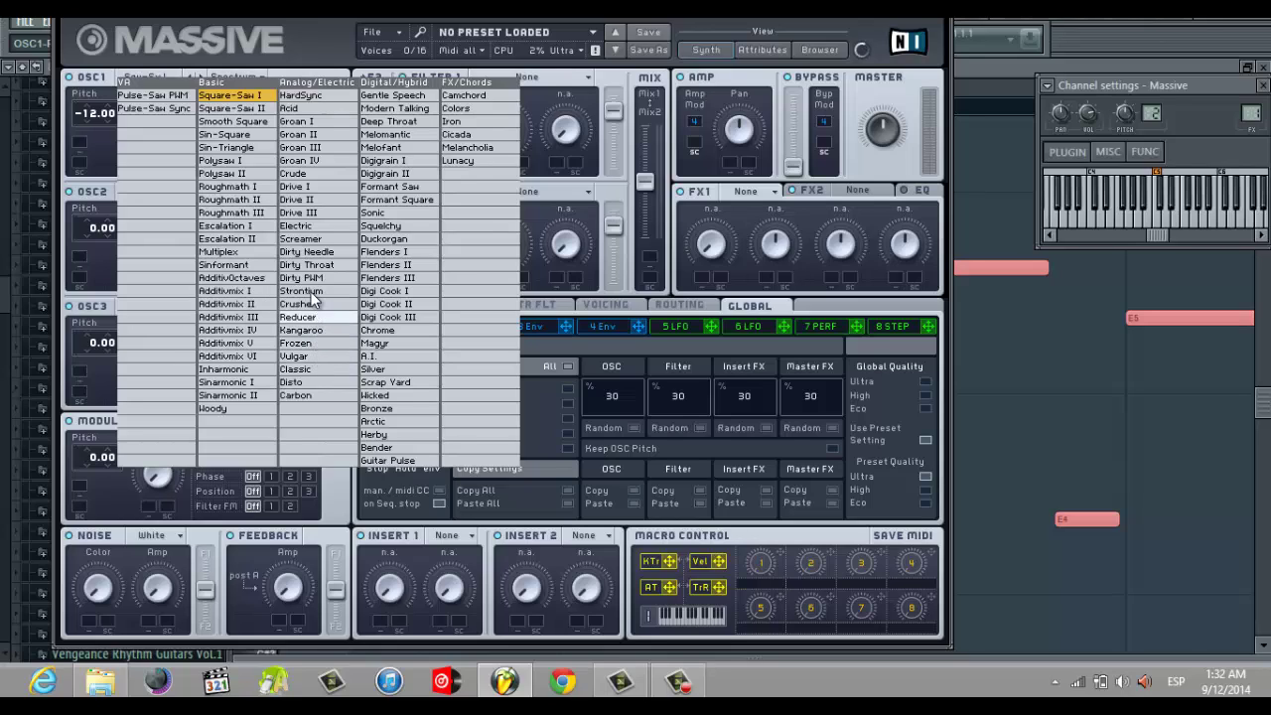
left_click(385, 408)
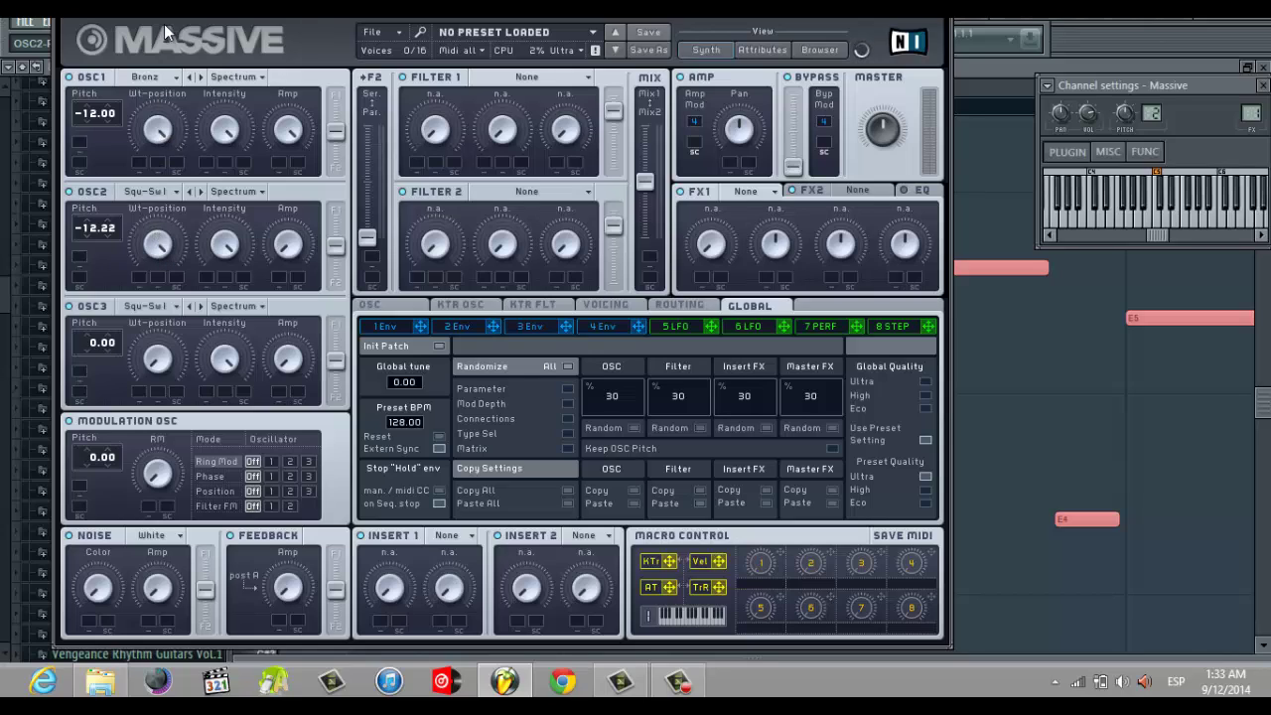
Choose the Groan III wavetable for OSC2 and turn its Amp fully up
left_click(169, 191)
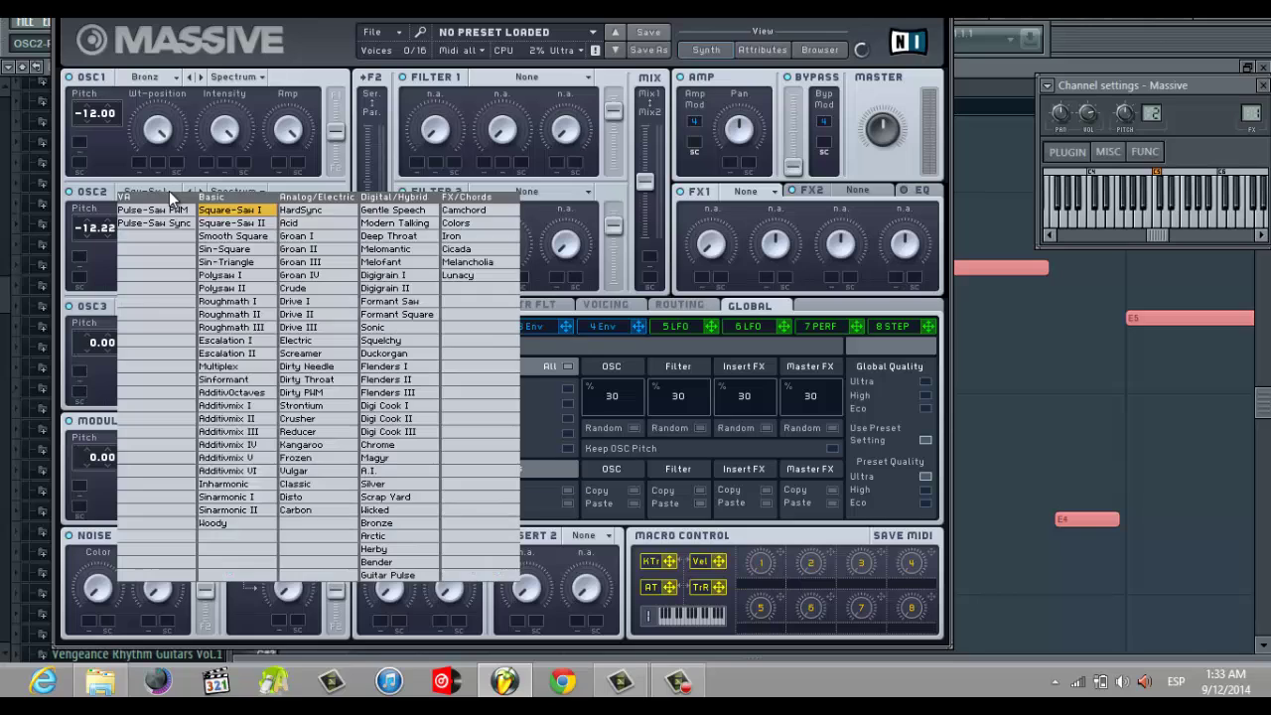
left_click(332, 261)
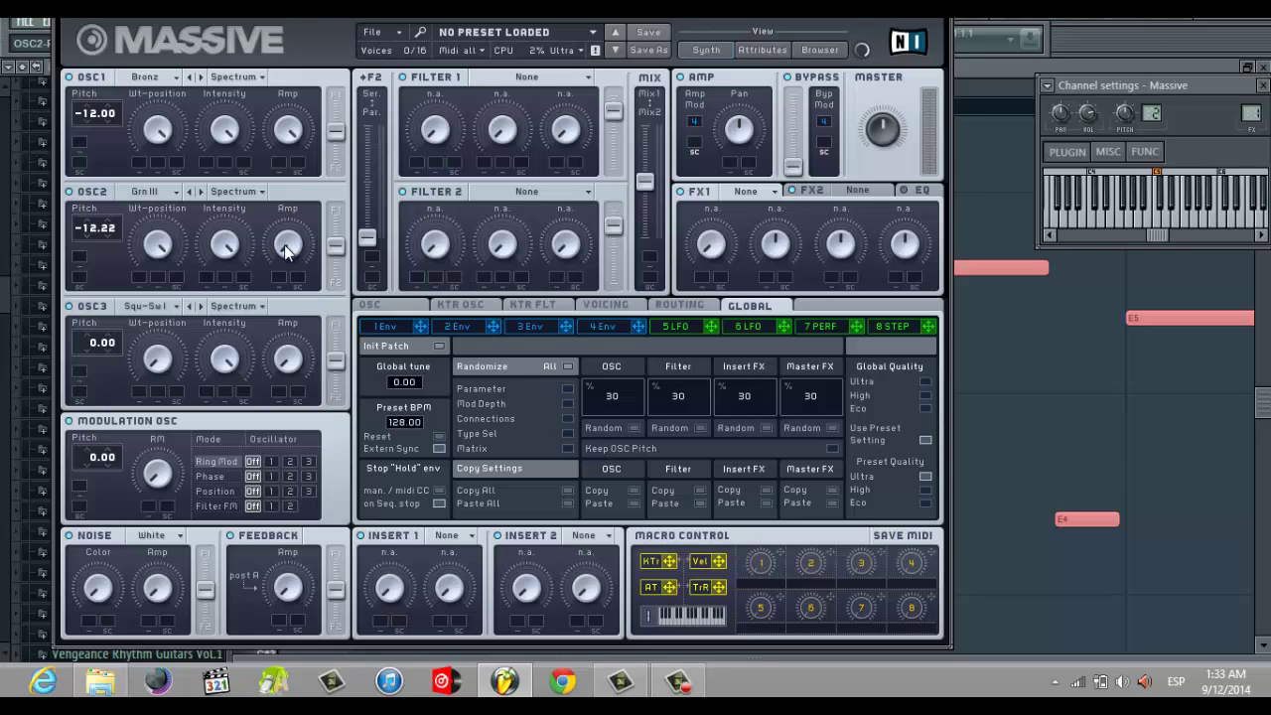
left_click_drag(285, 245, 322, 140)
Set up OSC3 with the Escalation II wavetable in Bend + mode at a pitch of -13.00
left_click(162, 305)
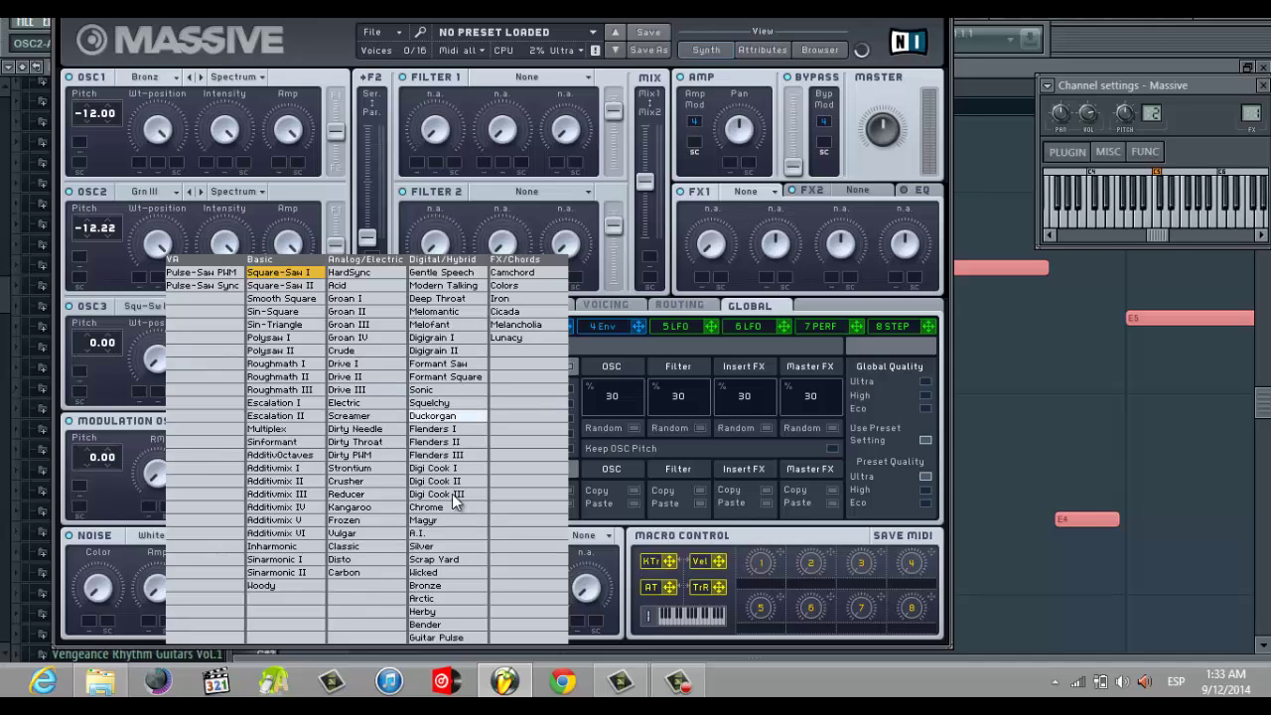
left_click(294, 417)
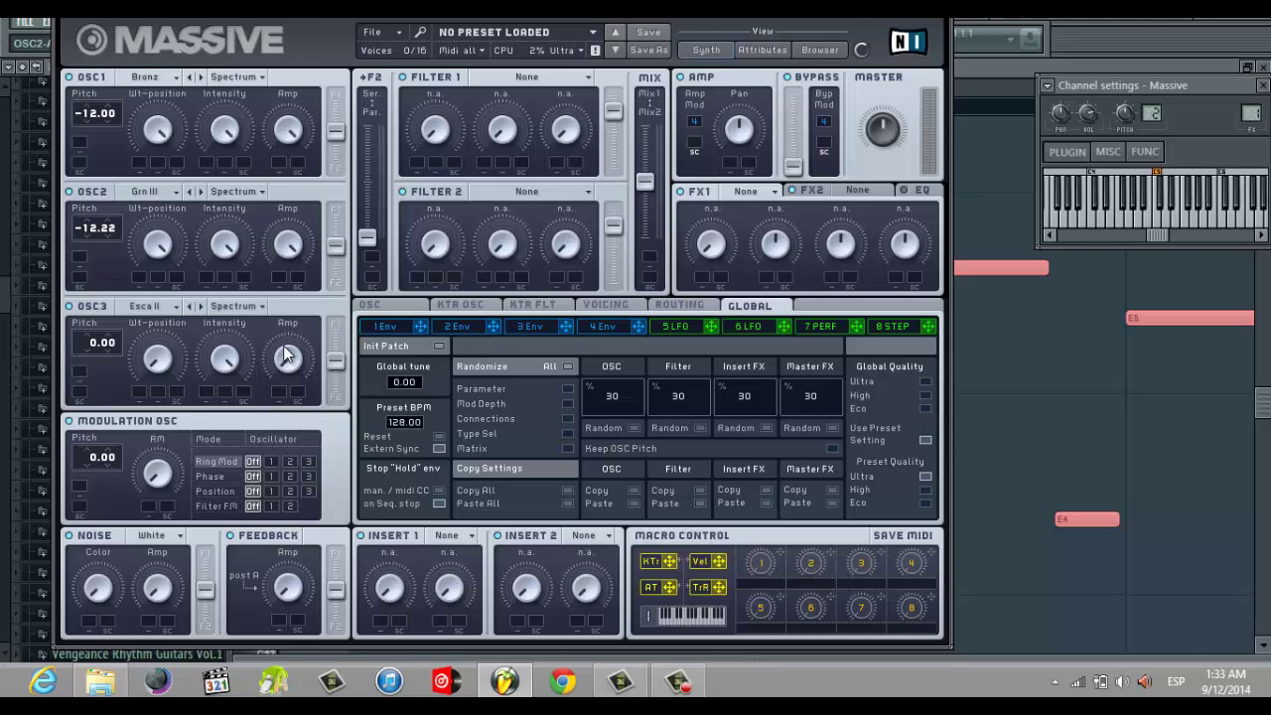
left_click(259, 309)
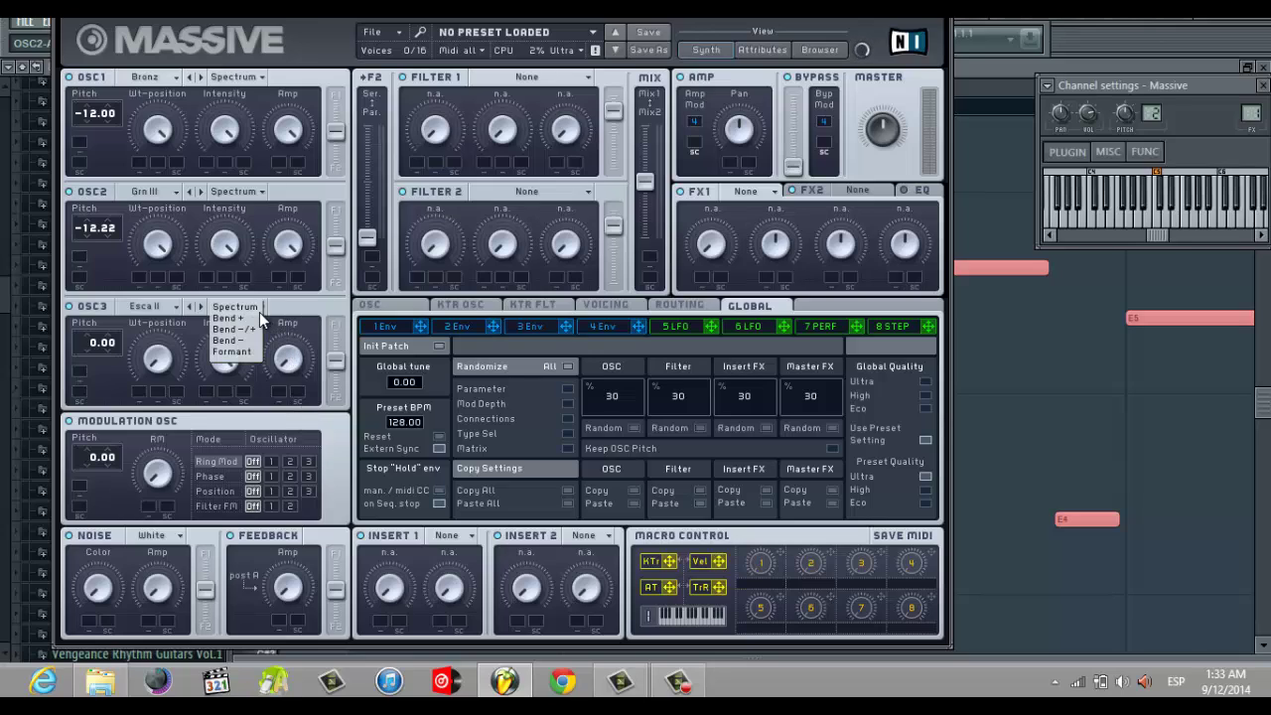
left_click(239, 326)
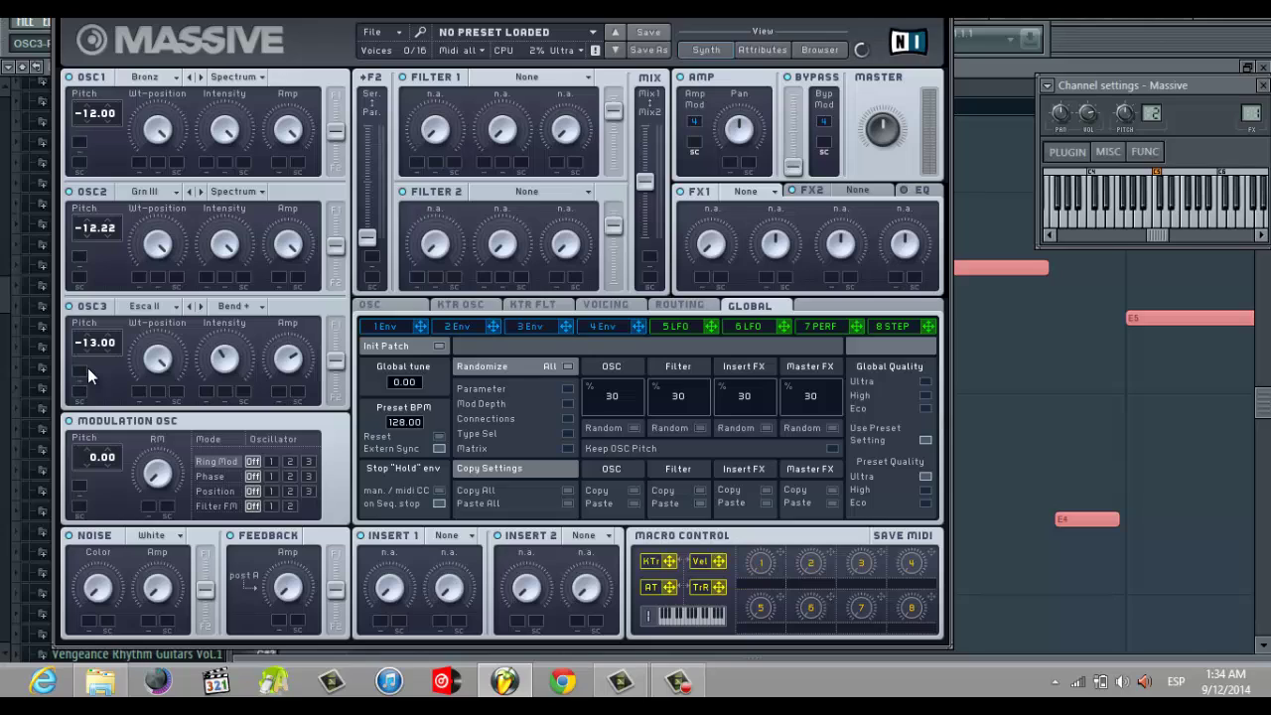
Apply the modulation oscillator's Phase mode to OSC2 at pitch -12.00 and set Filter 1 to Scream
left_click(291, 475)
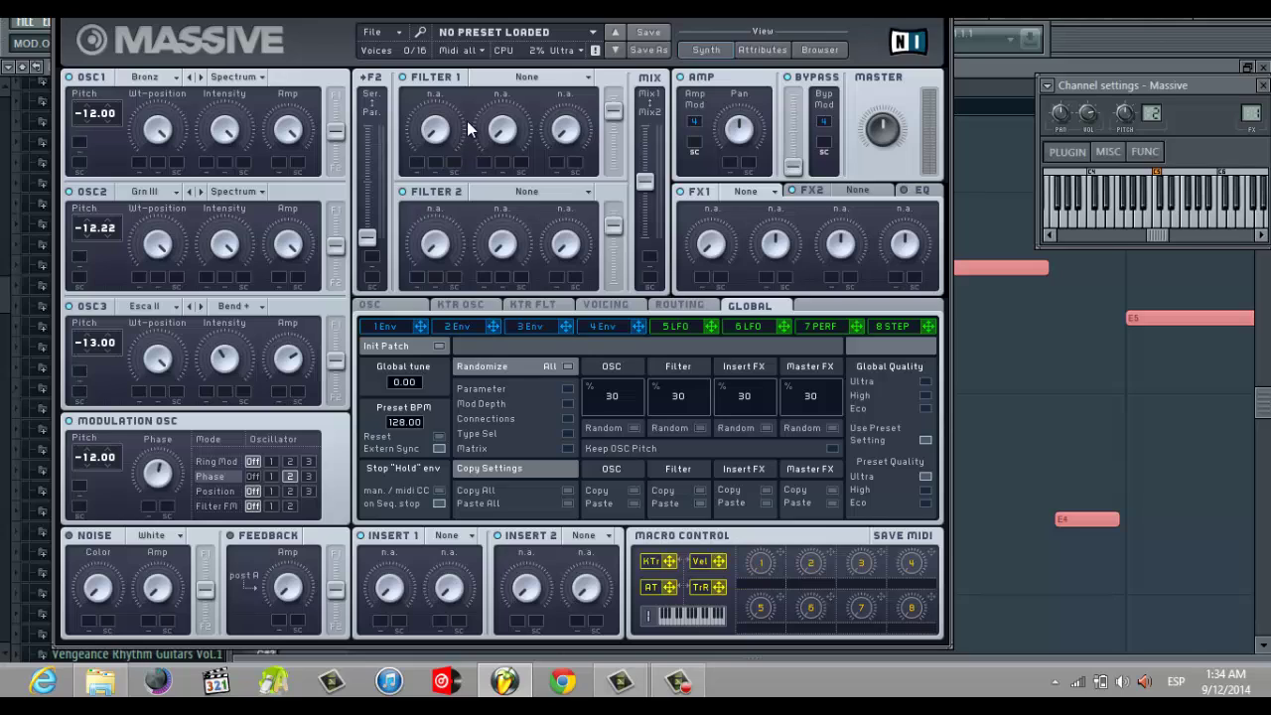
left_click(508, 80)
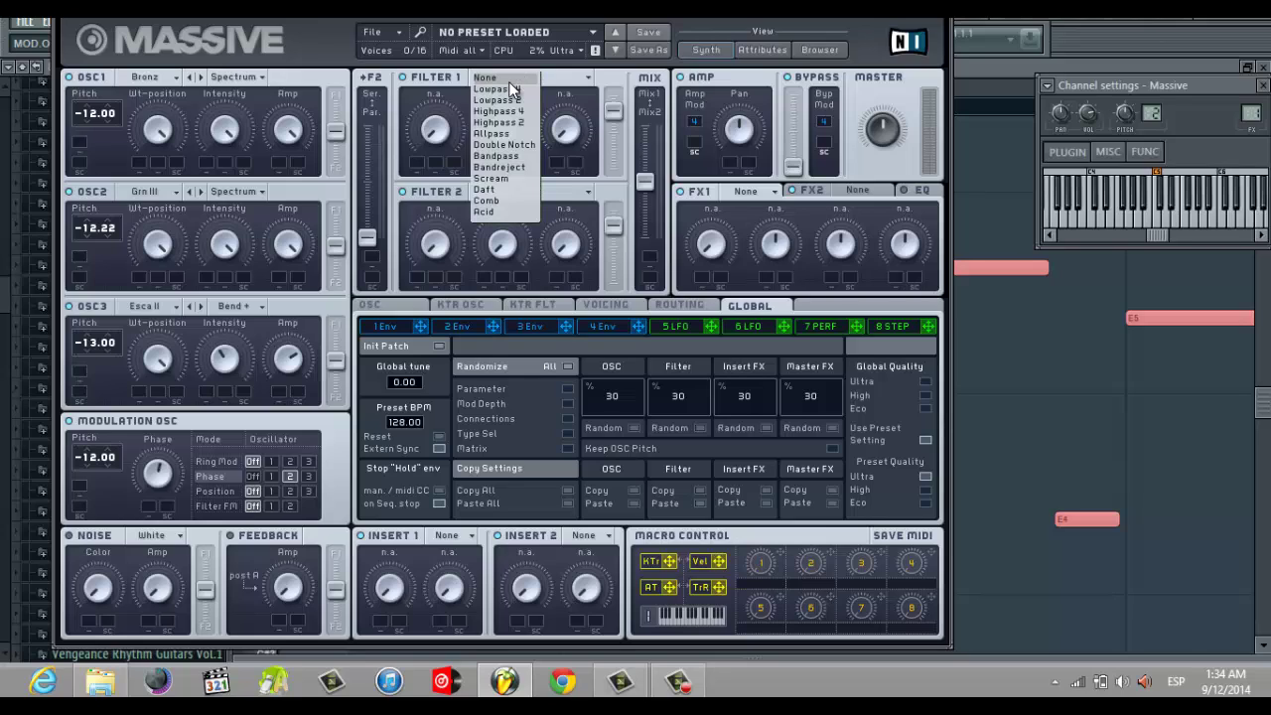
left_click(492, 178)
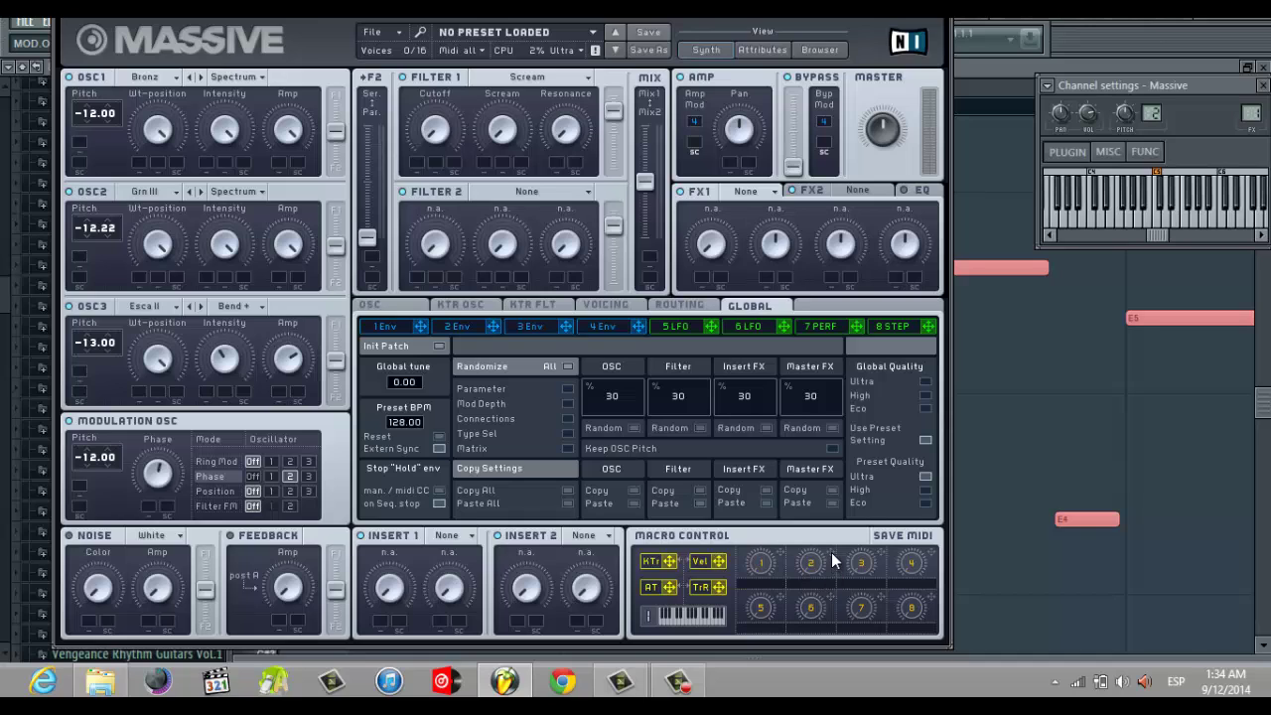
left_click(761, 51)
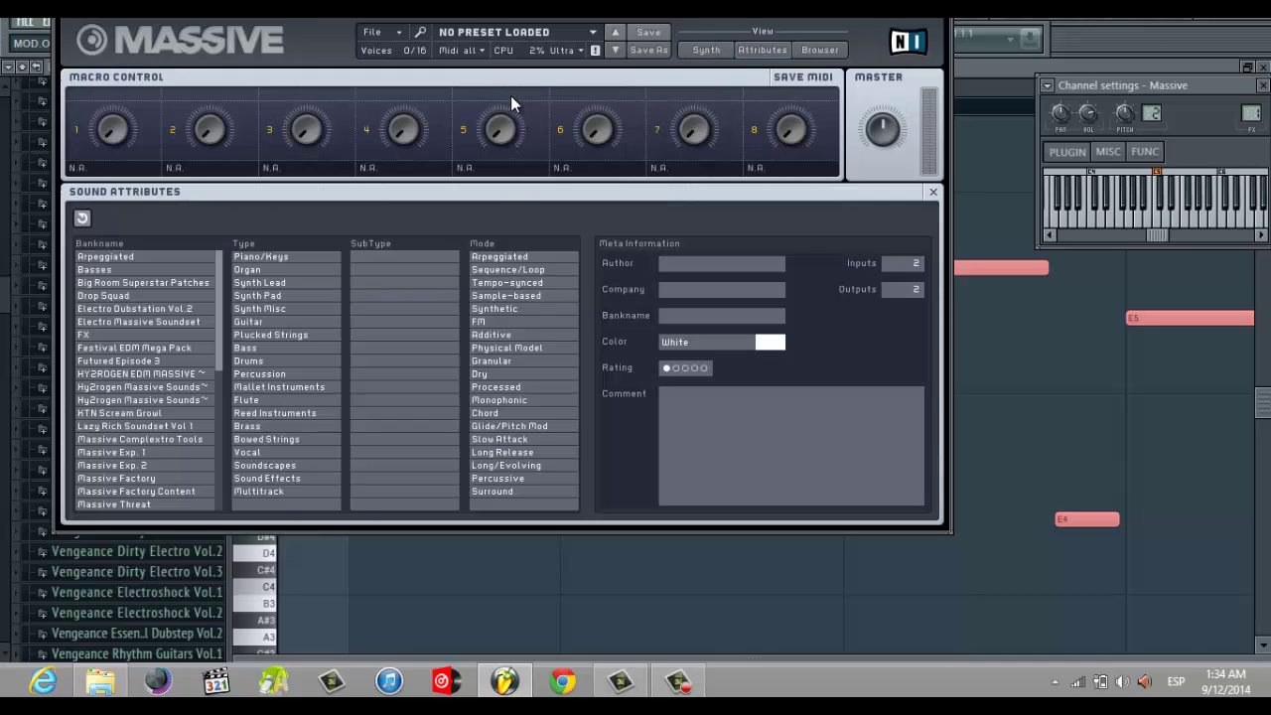
left_click(195, 168)
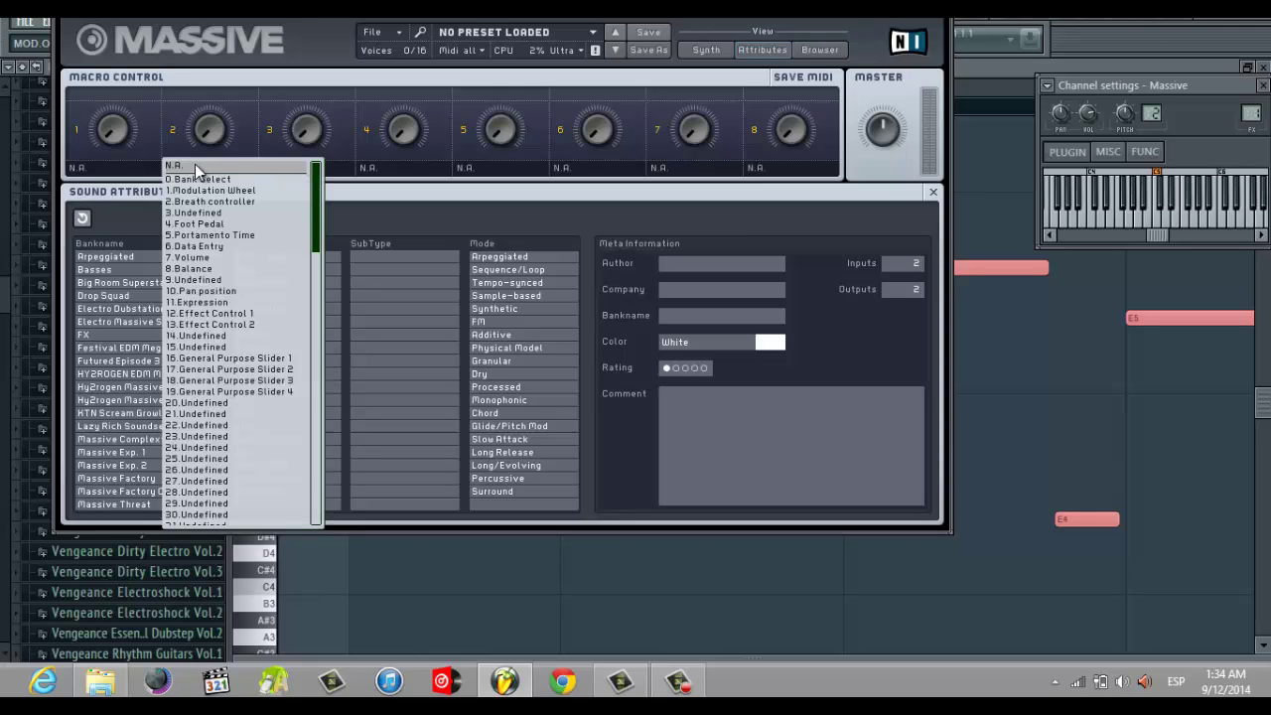
left_click(135, 188)
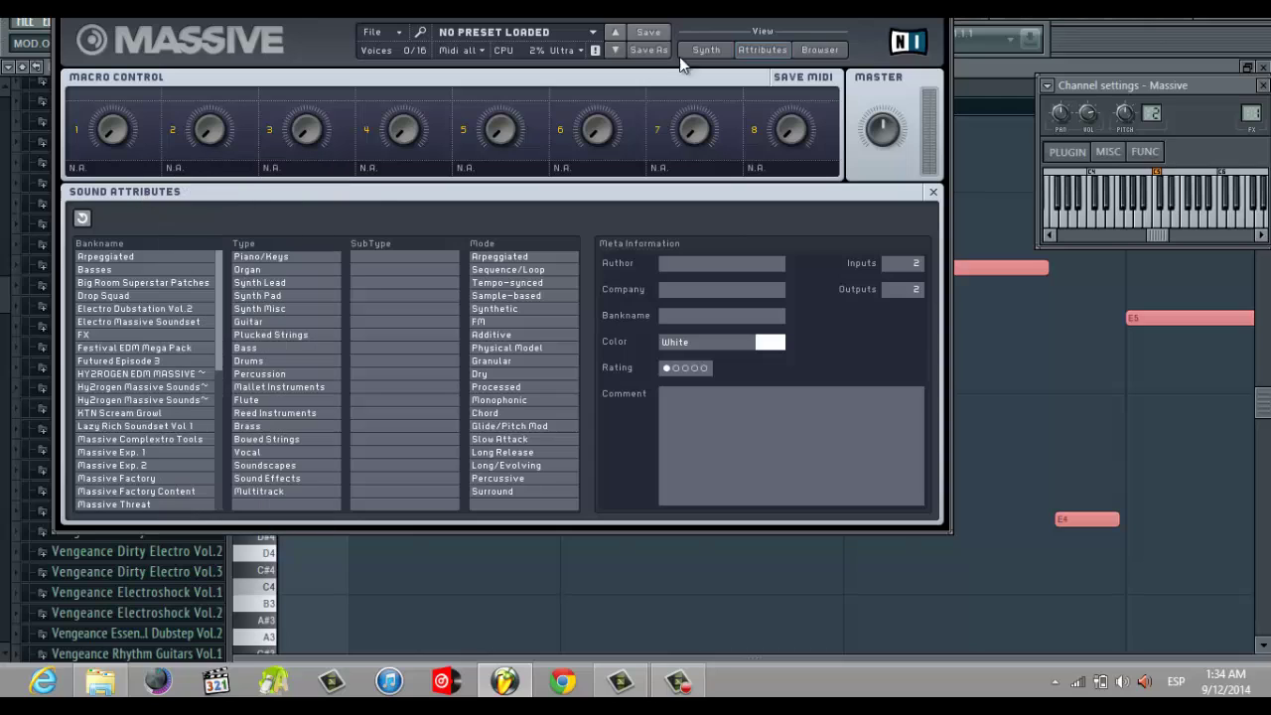
left_click(706, 50)
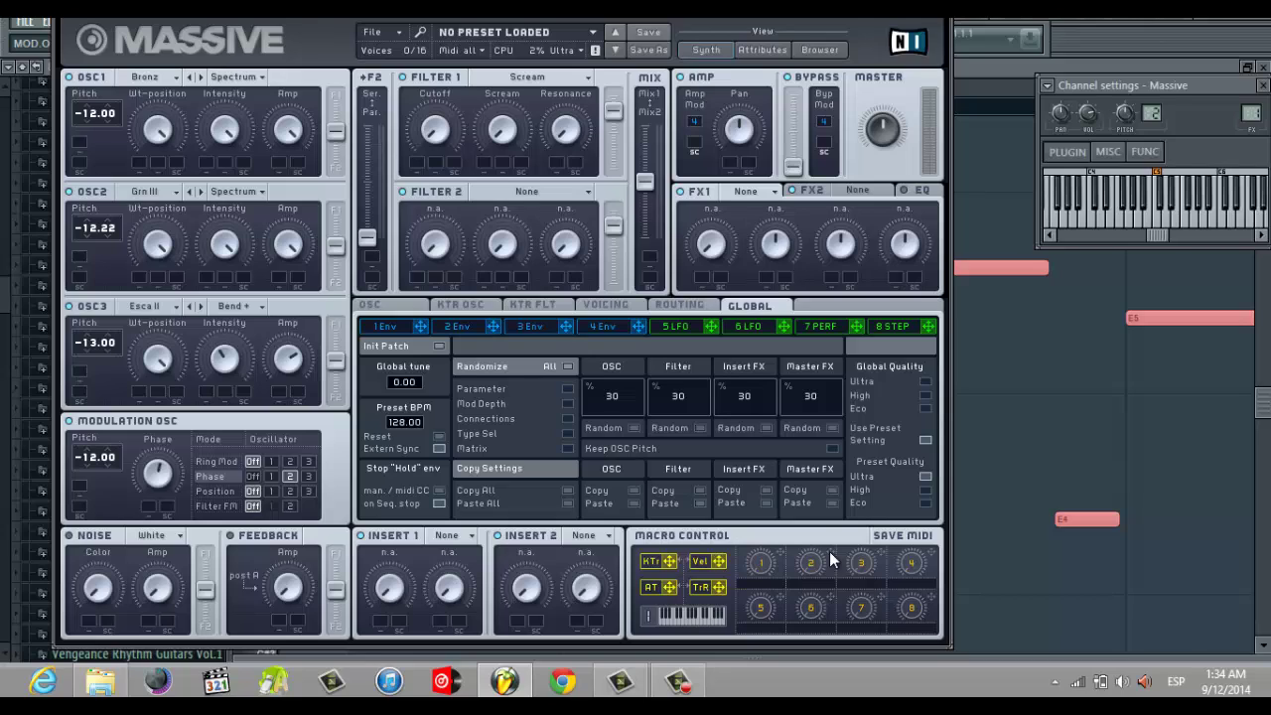
Assign Macro 2 to Filter 1's Cutoff and Scream controls and give each an upward modulation range
left_click_drag(832, 561, 456, 165)
left_click_drag(454, 164, 456, 220)
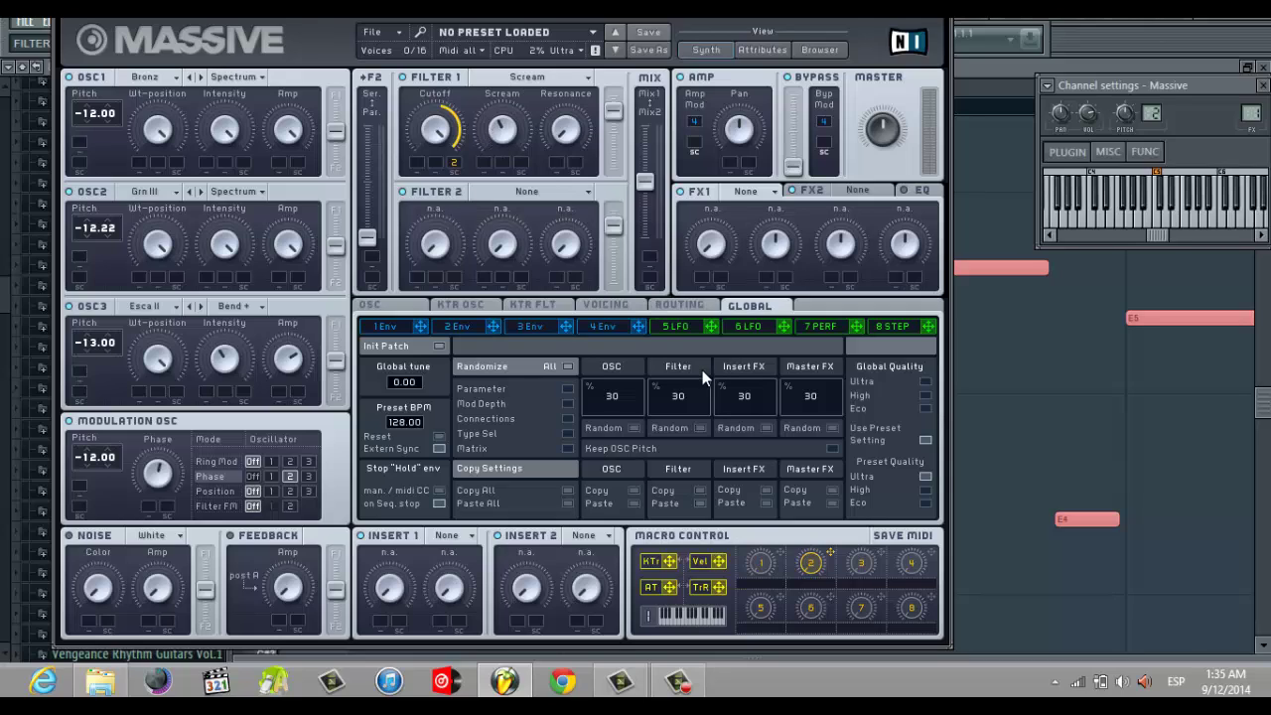
left_click_drag(828, 551, 525, 134)
Set FX1 to Dimension Expander with Macro 3 modulating its Dry/Wet, and open the EQ
left_click_drag(786, 401, 719, 283)
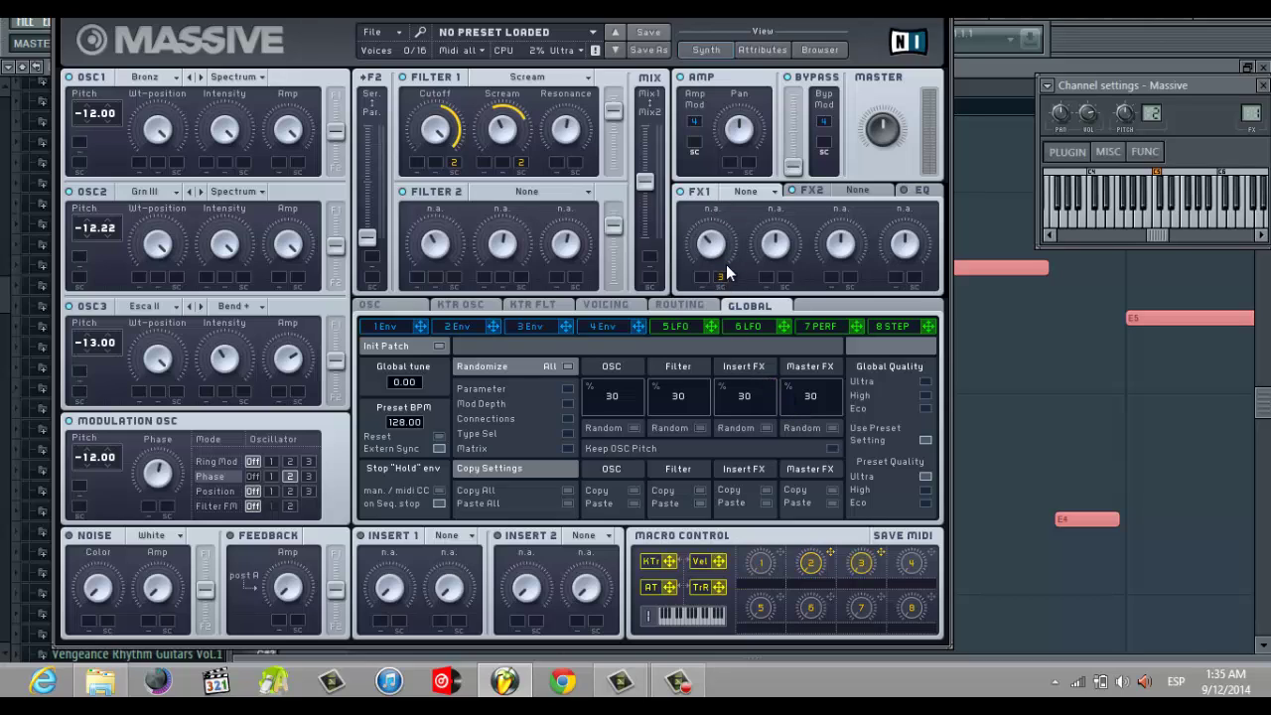
left_click_drag(725, 280, 732, 188)
left_click(740, 192)
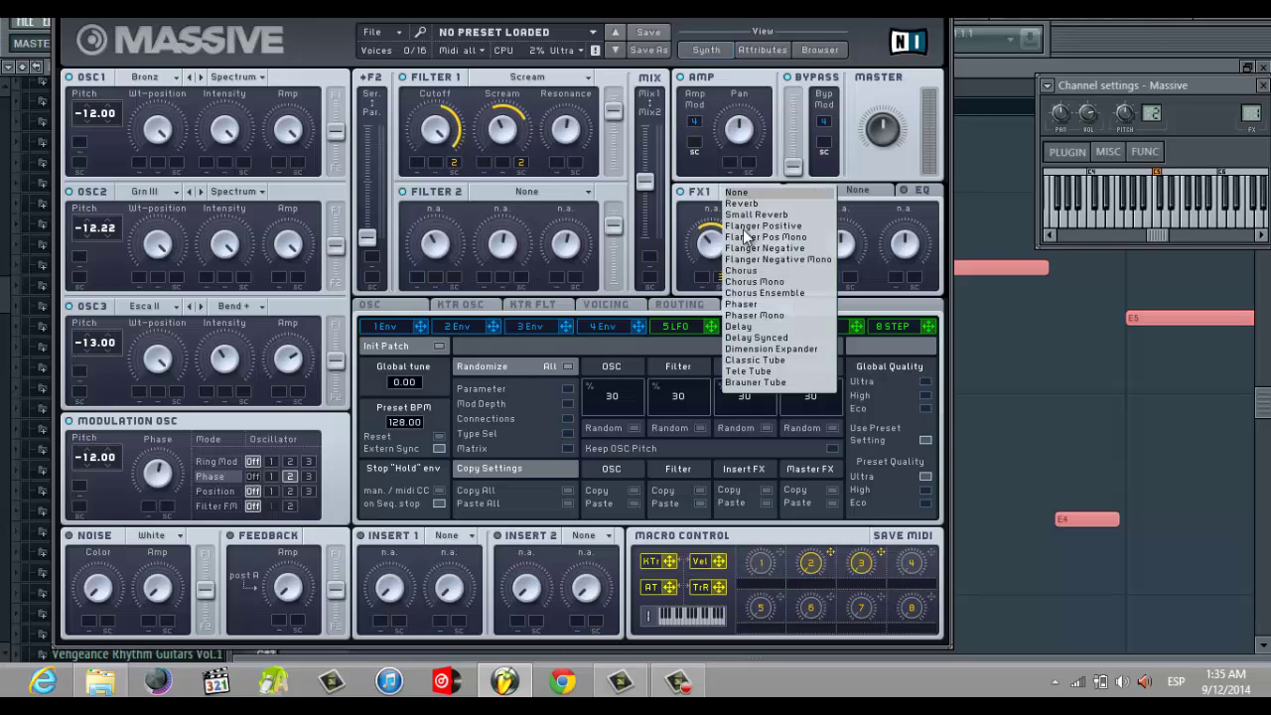
left_click(785, 349)
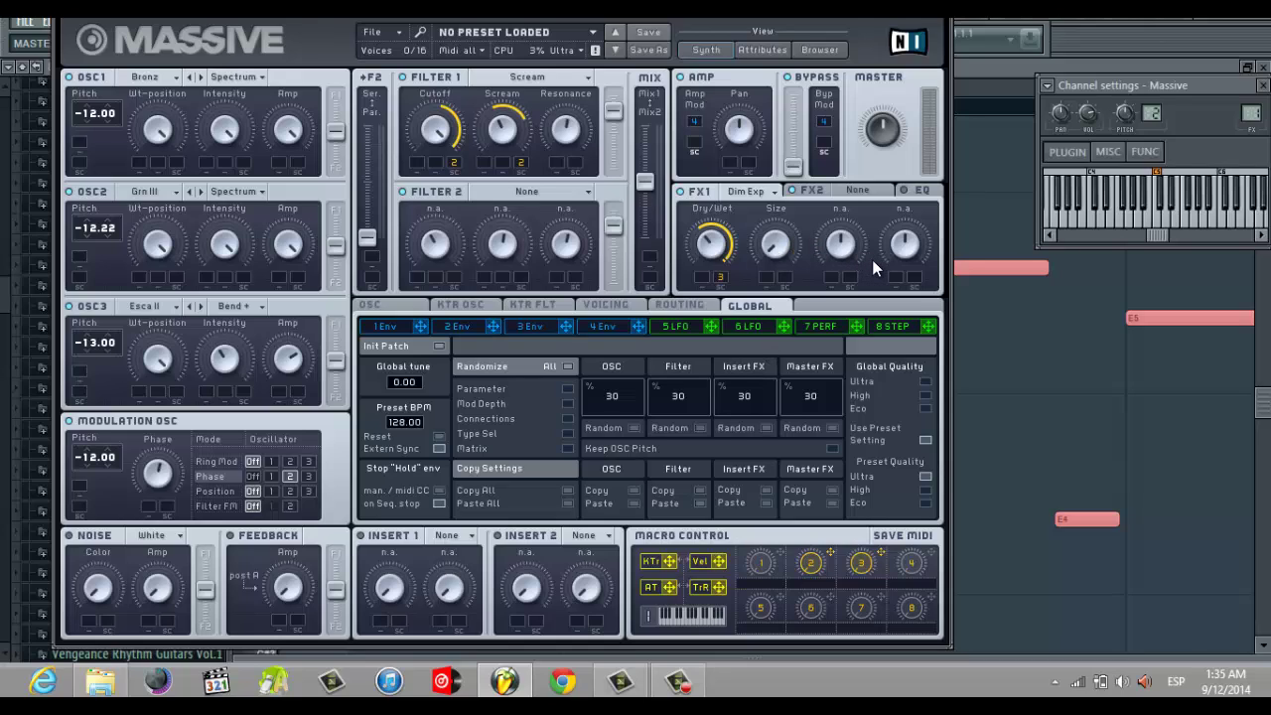
left_click(917, 197)
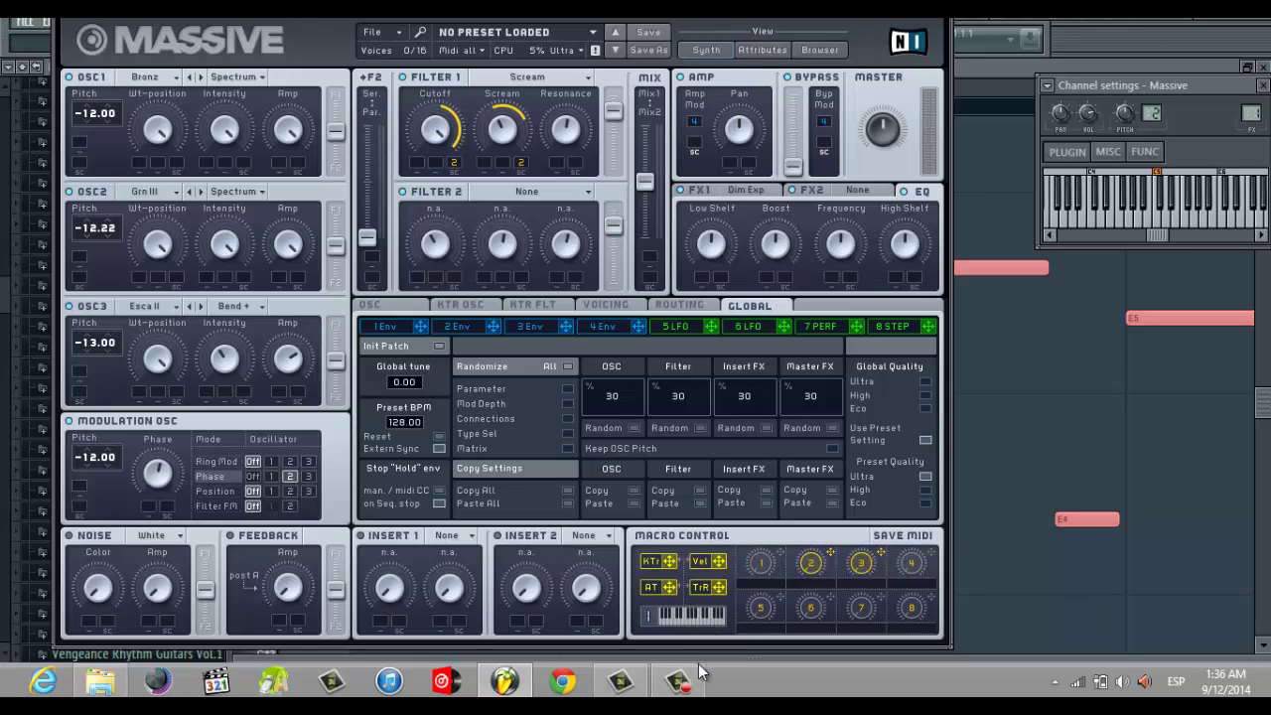
mouse_move(695, 673)
left_click(665, 578)
left_click(678, 681)
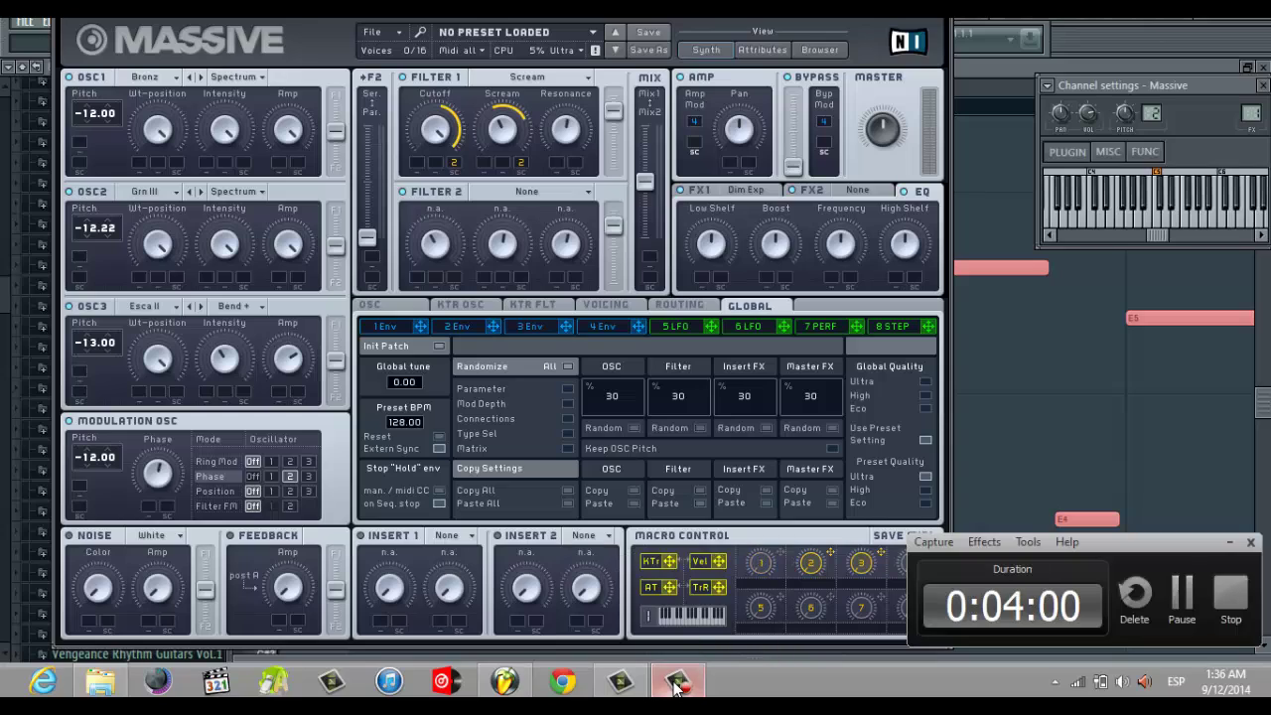
left_click(1231, 543)
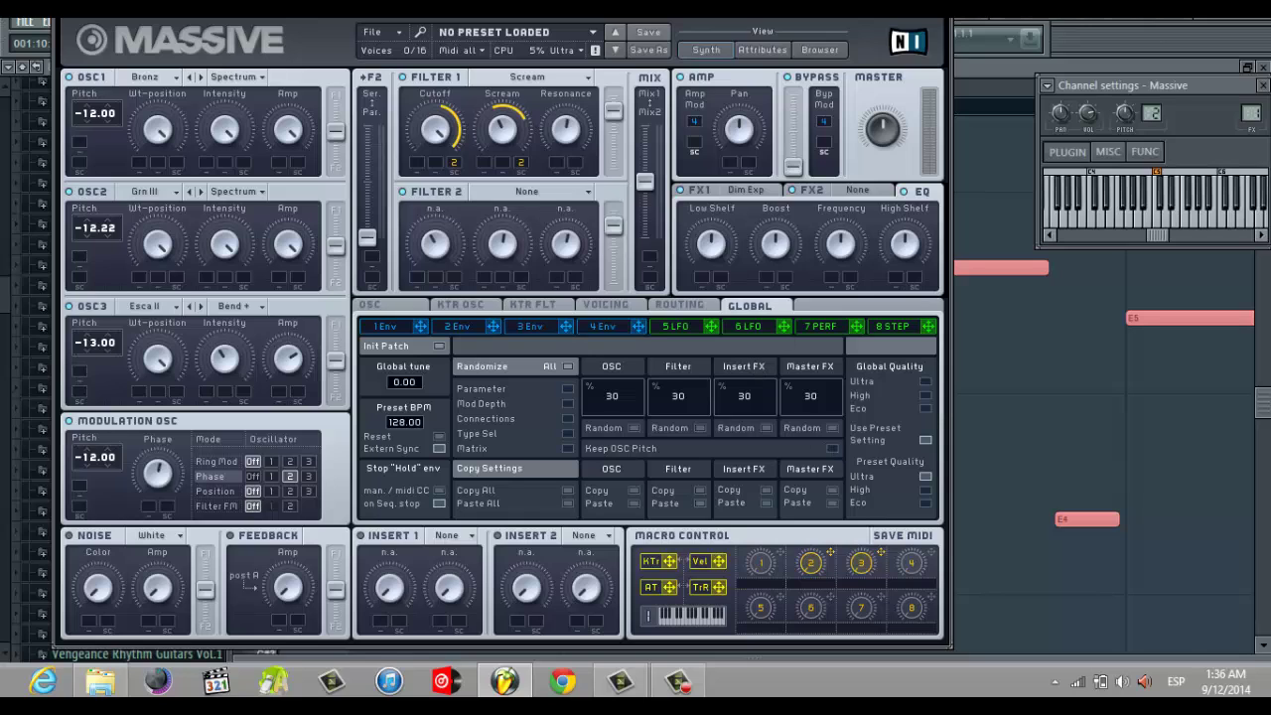
Close the synth window and play the pattern briefly to hear the patch
left_click(931, 18)
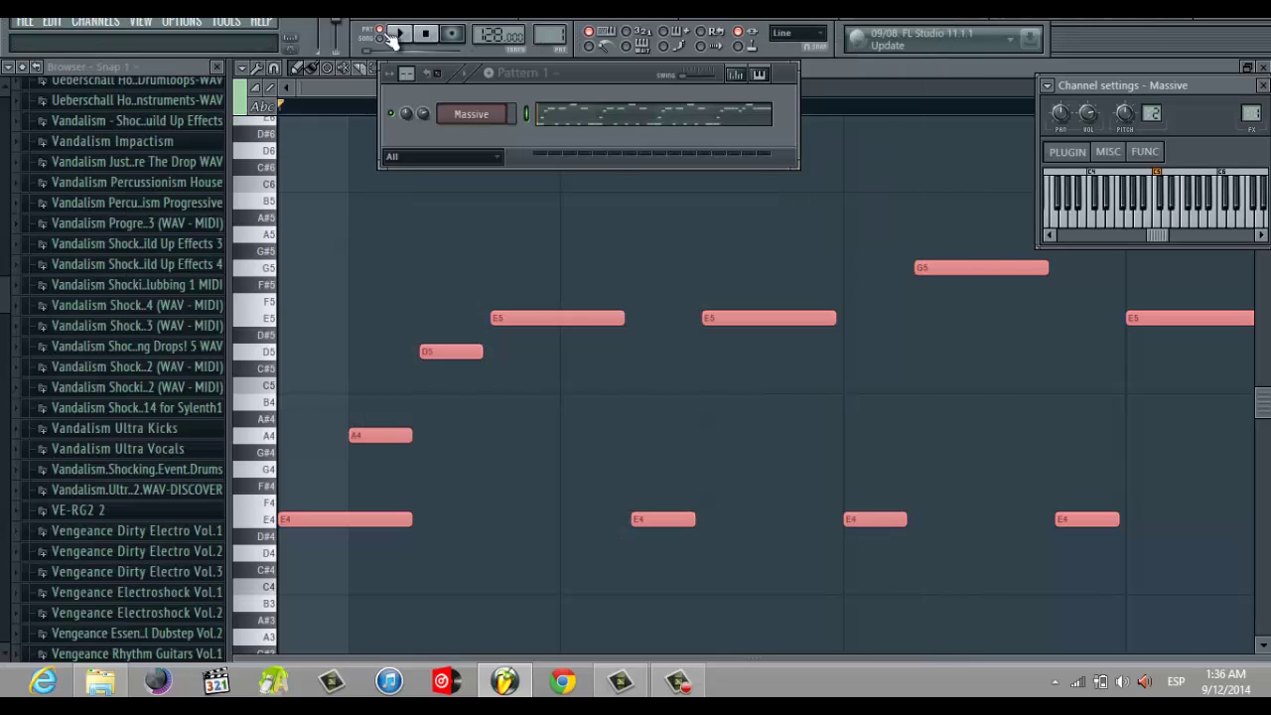
left_click(400, 35)
left_click(427, 37)
Reopen Massive and configure its voicing with Unisono 3, Monophon mode and the Legato trigger
left_click(471, 113)
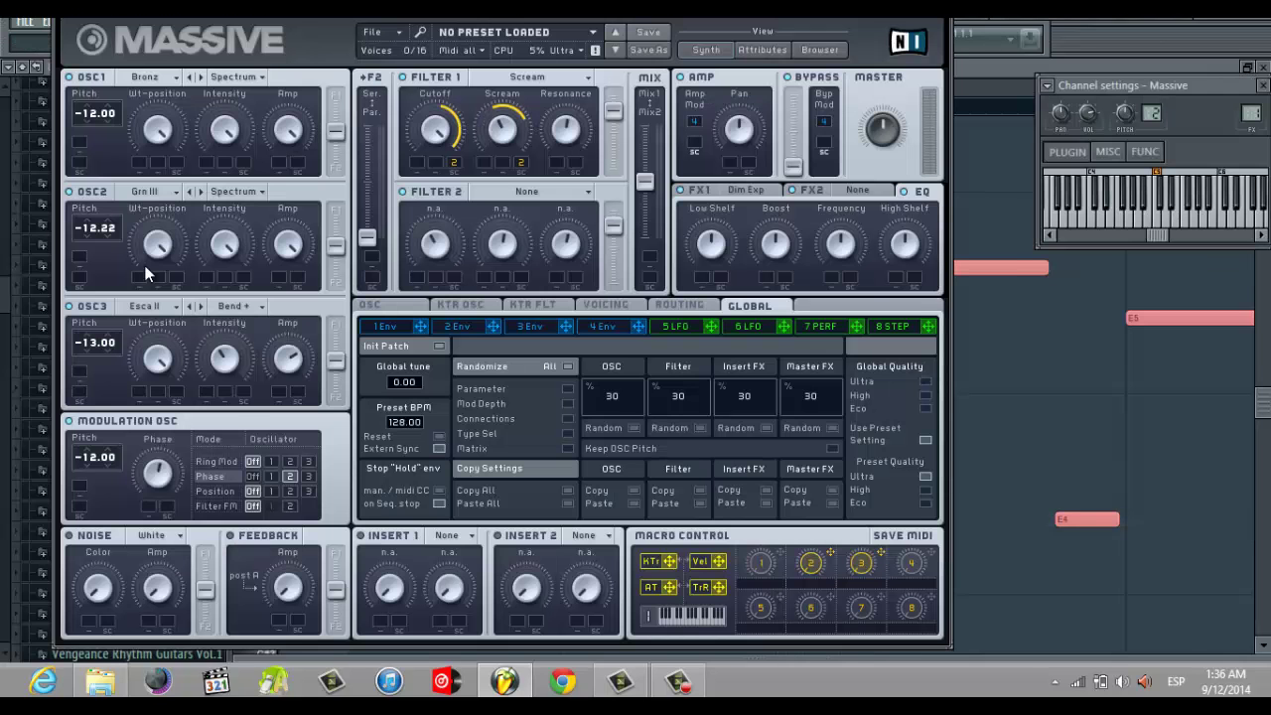
scroll(90, 346, "up", 1)
left_click(618, 305)
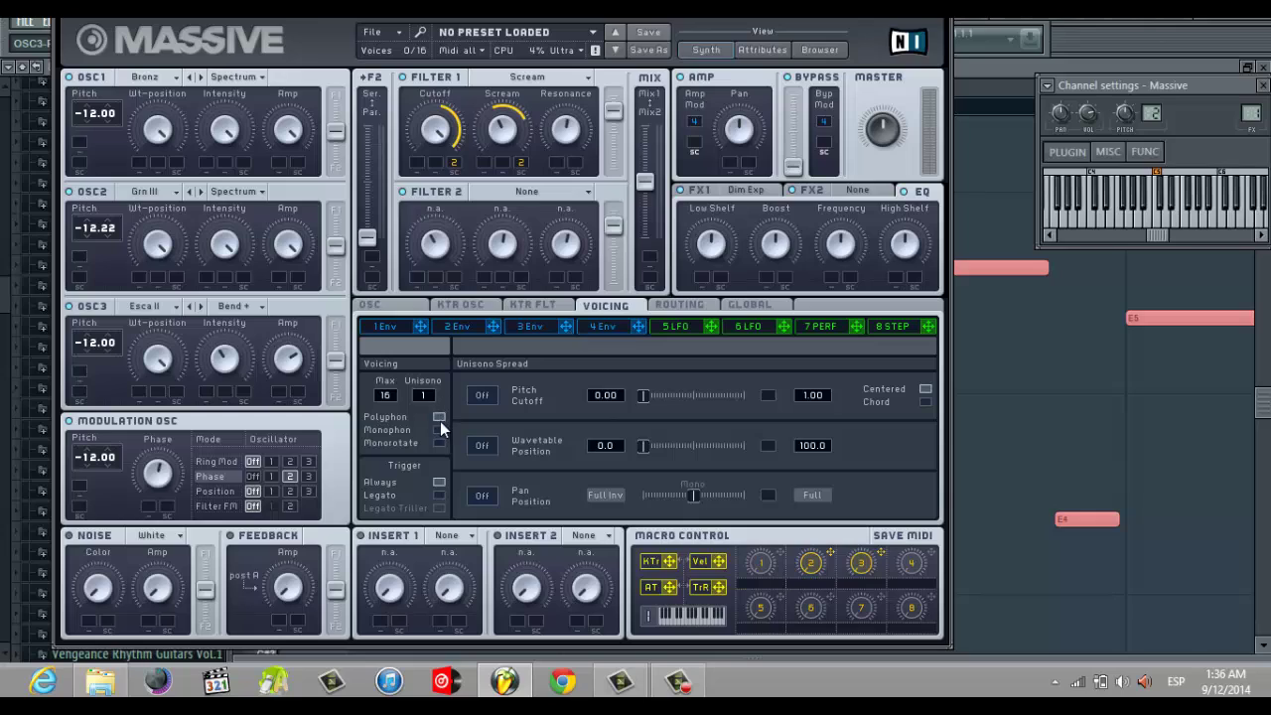
left_click(440, 494)
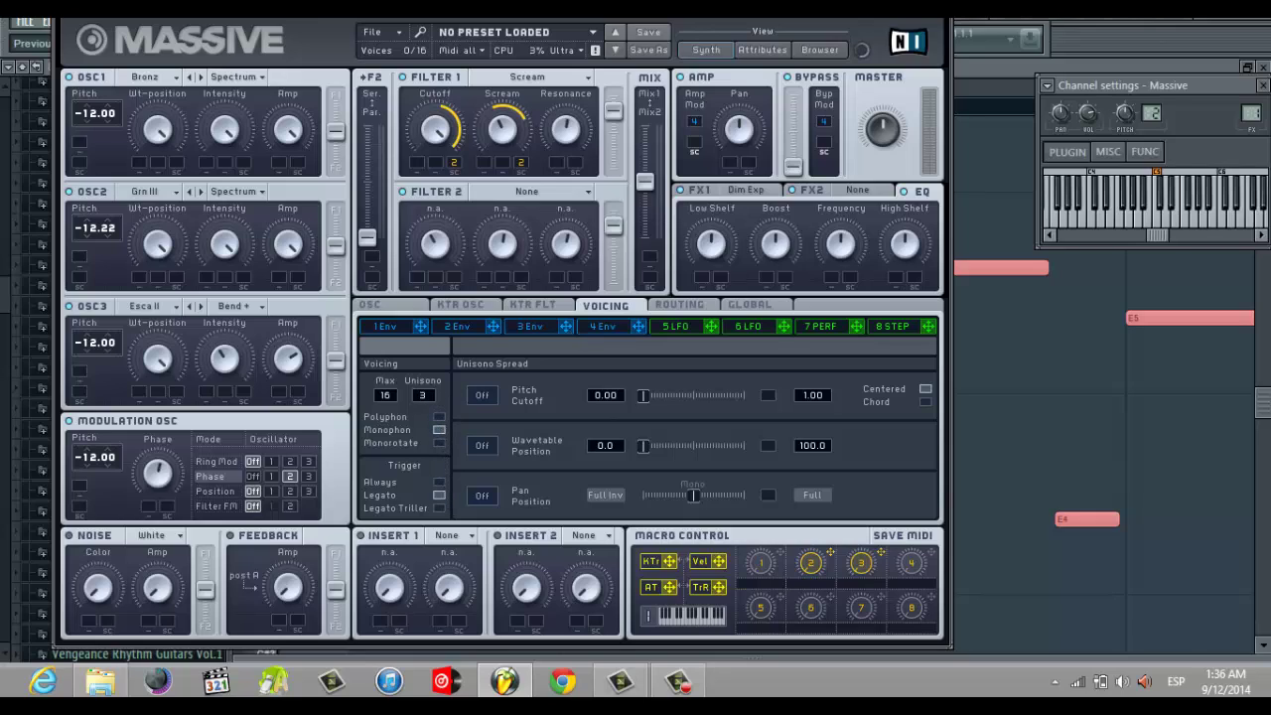
Close Massive and audition the pattern with the changed voicing, stopping playback after listening
left_click(945, 6)
key("space")
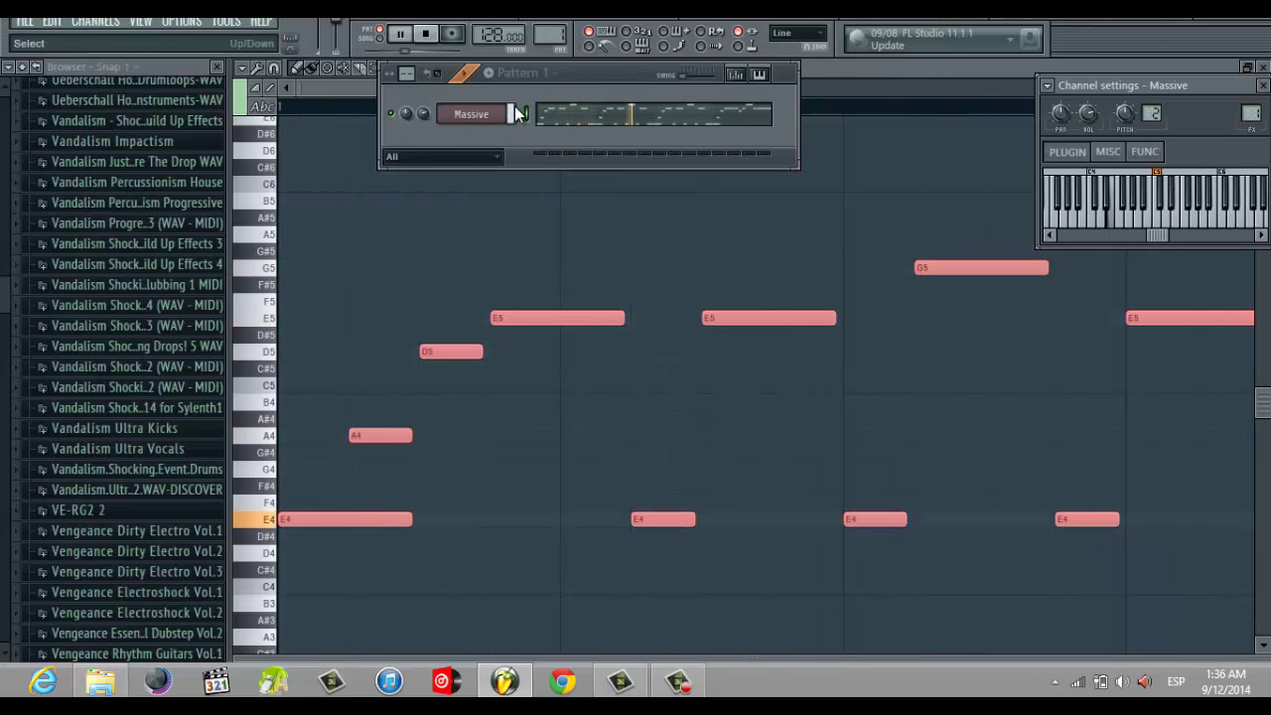
key("space")
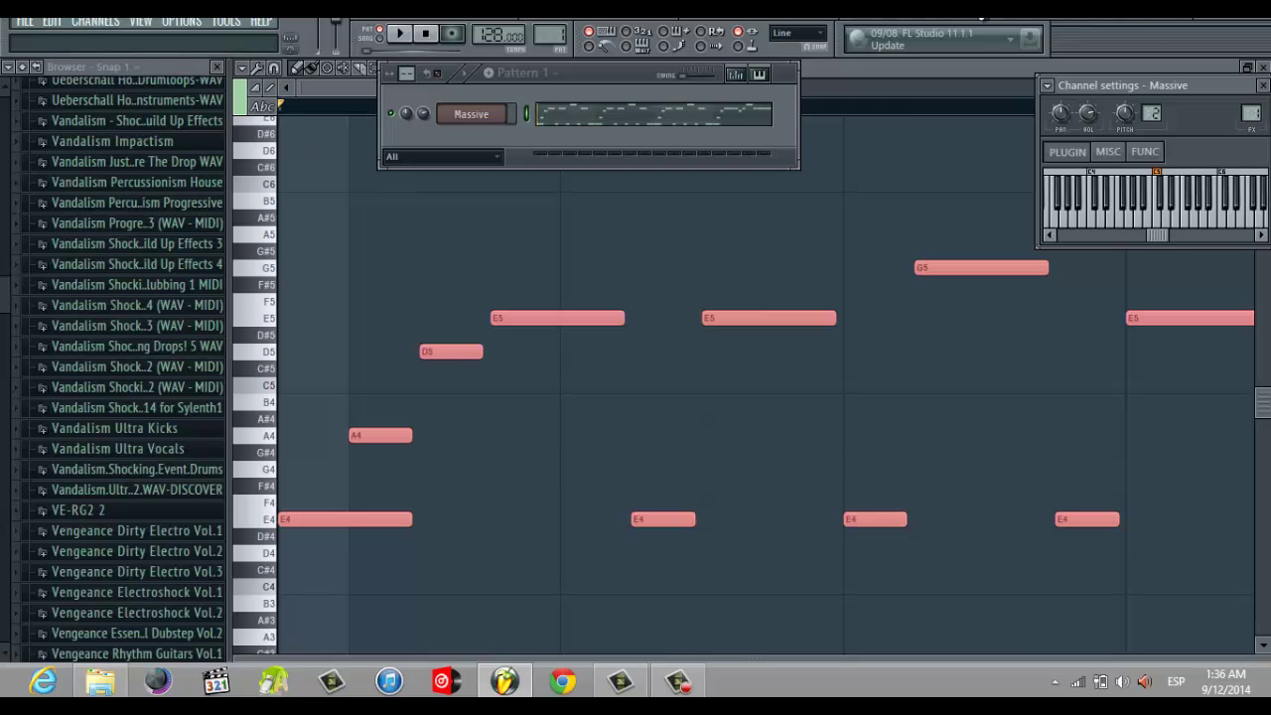
Load AMT Multi-Max with the Fast +3.0 dB preset on the Massive mixer track and set the Massive channel volume to 71%
key("F9")
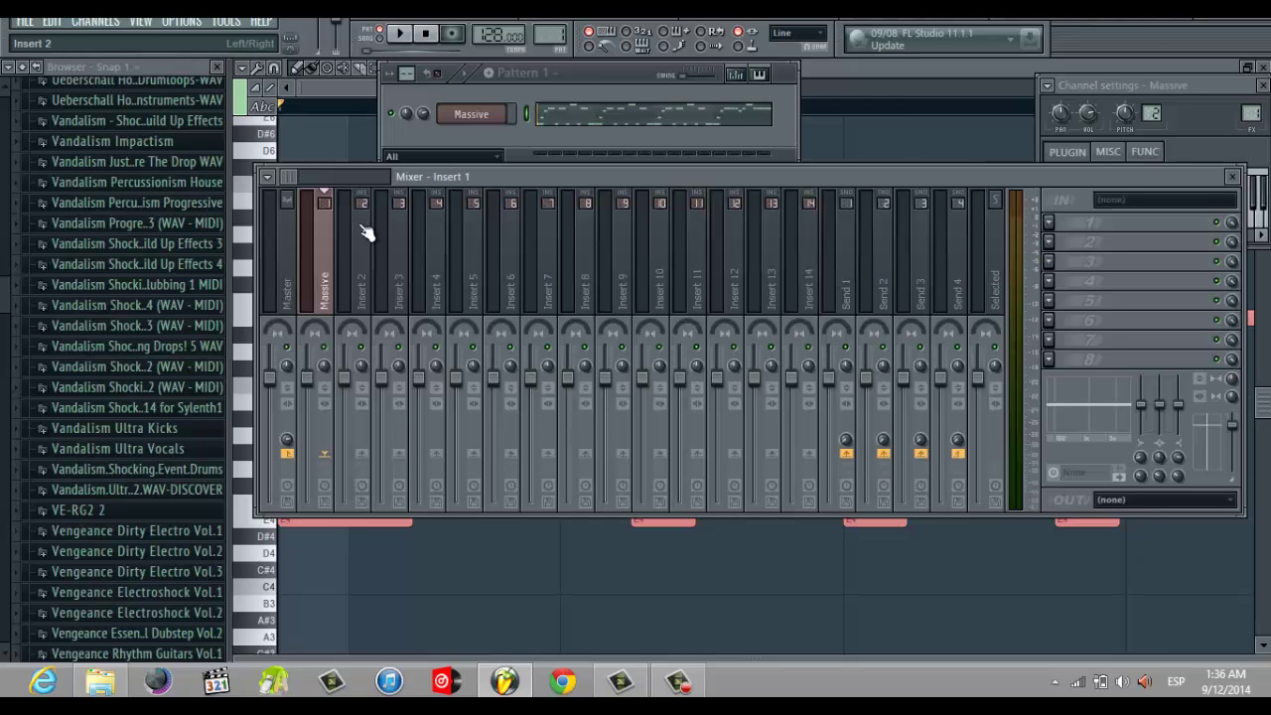
left_click(1050, 225)
left_click(893, 136)
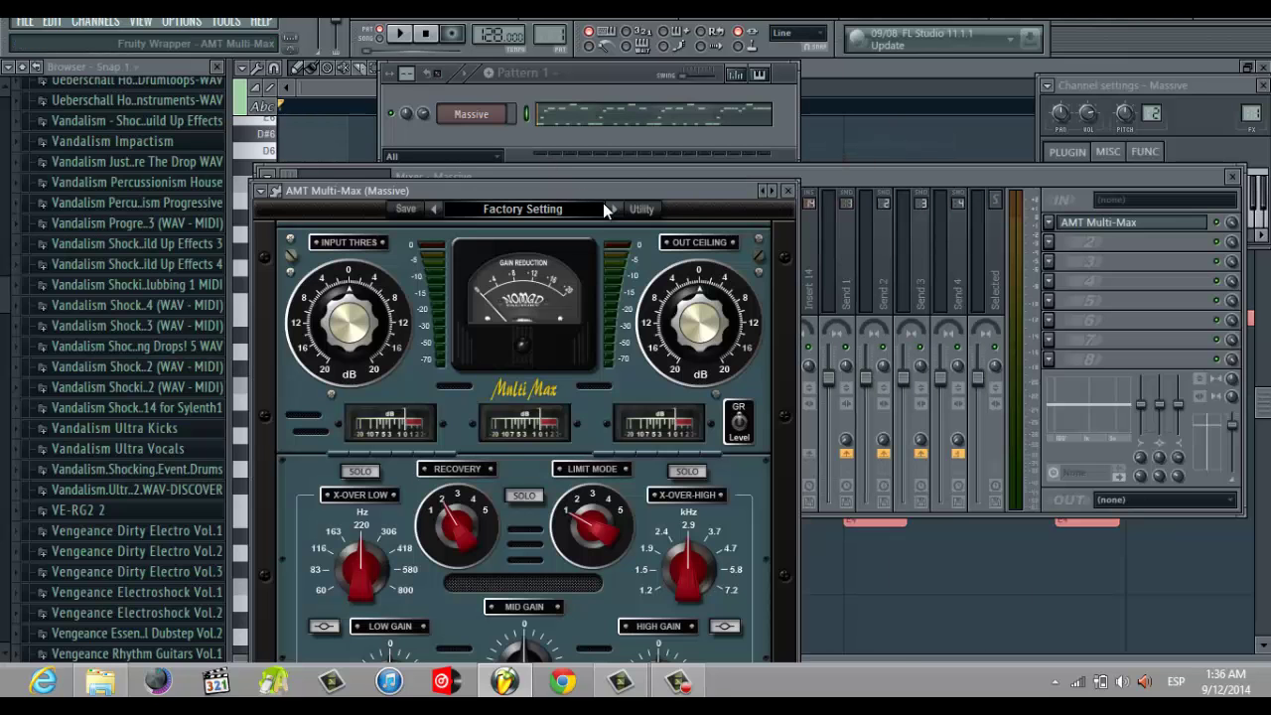
left_click(615, 209)
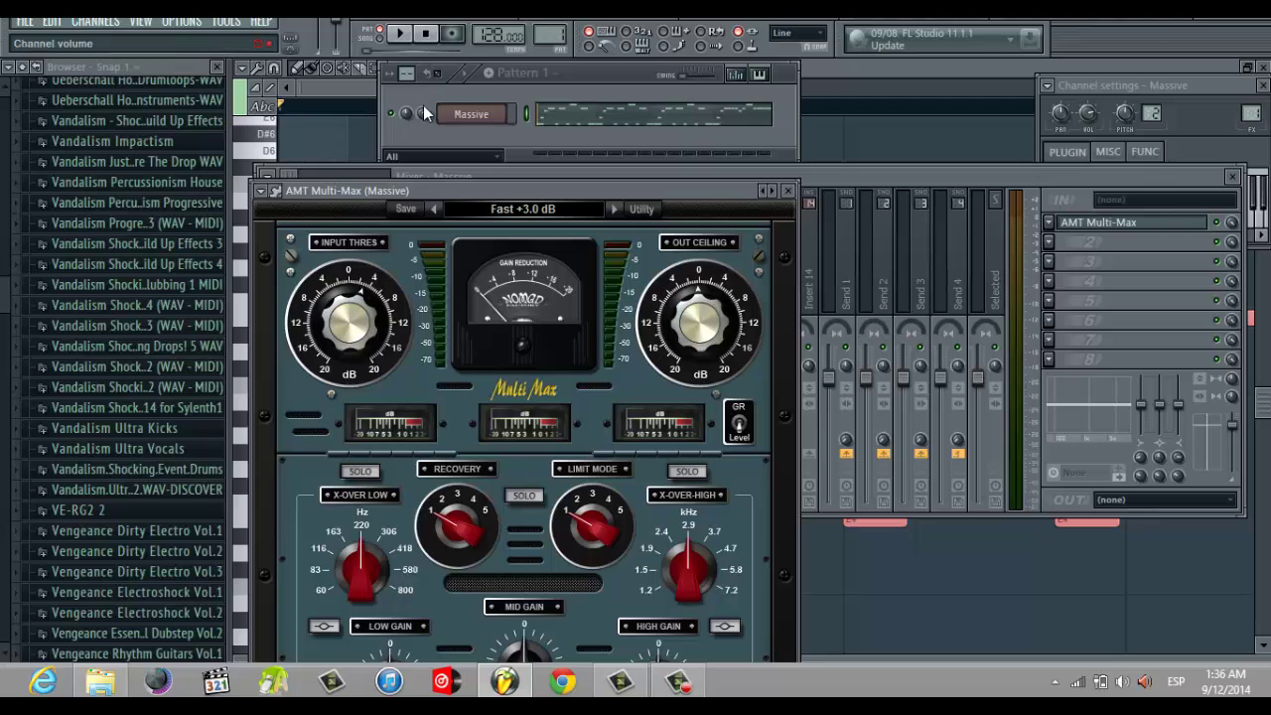
left_click(425, 159)
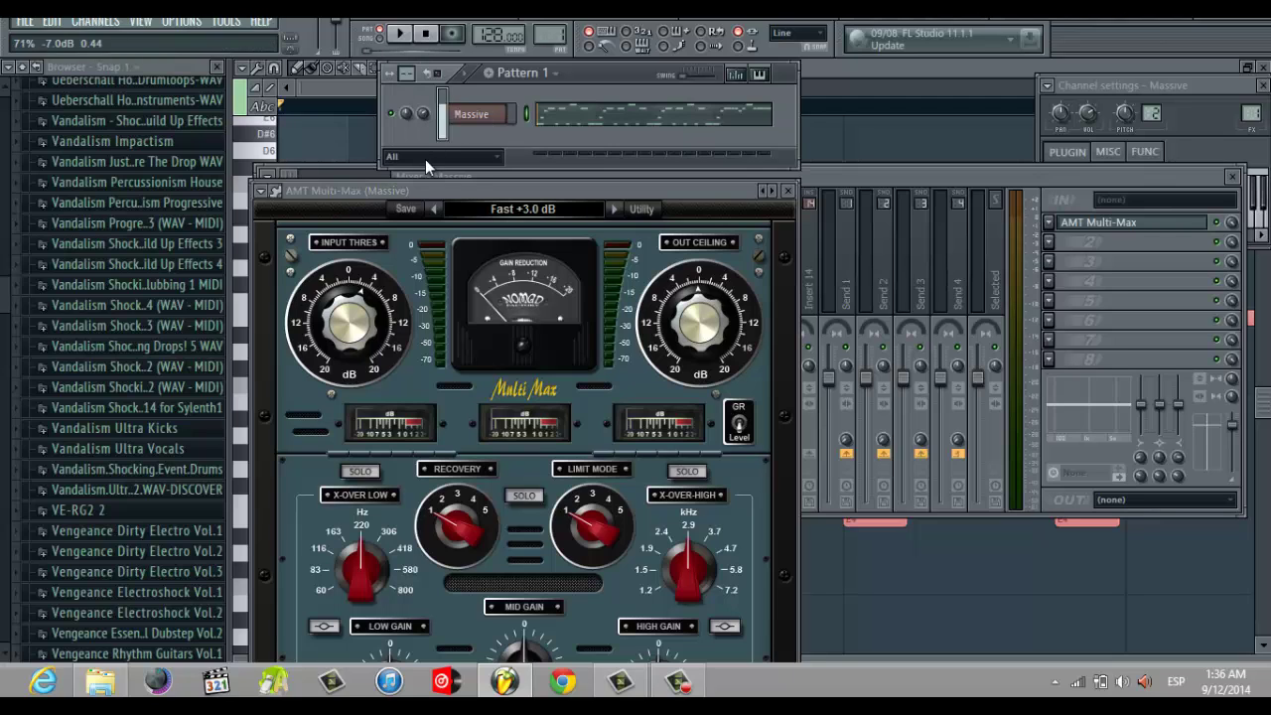
Close the AMT Multi-Max window and play the pattern before and after toggling the effect to compare the sound
left_click(402, 35)
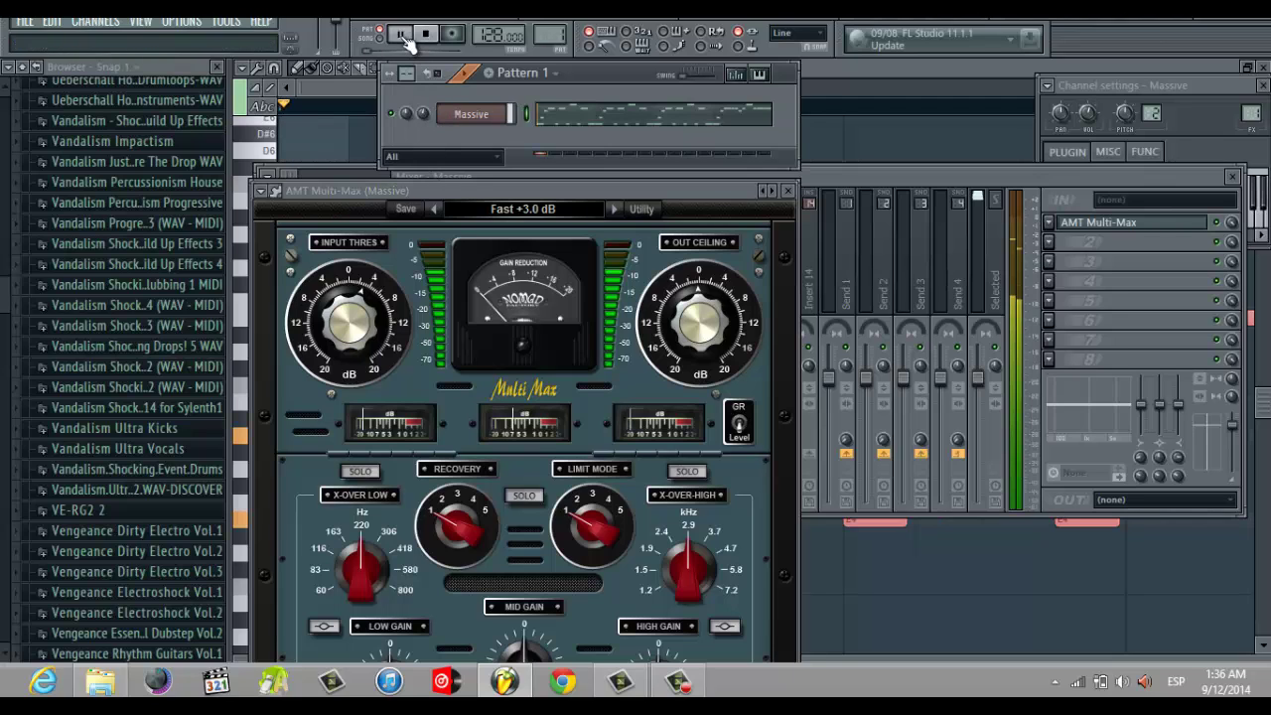
left_click(787, 189)
key("space")
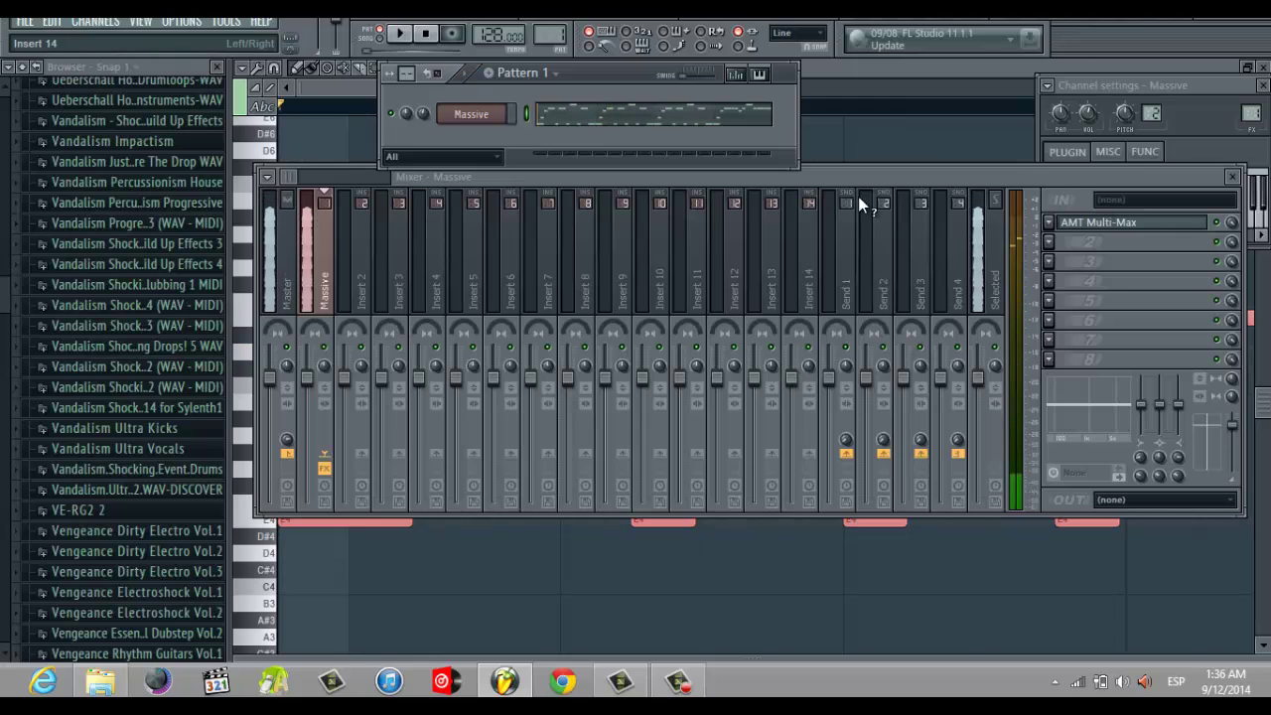
left_click(1217, 223)
key("space")
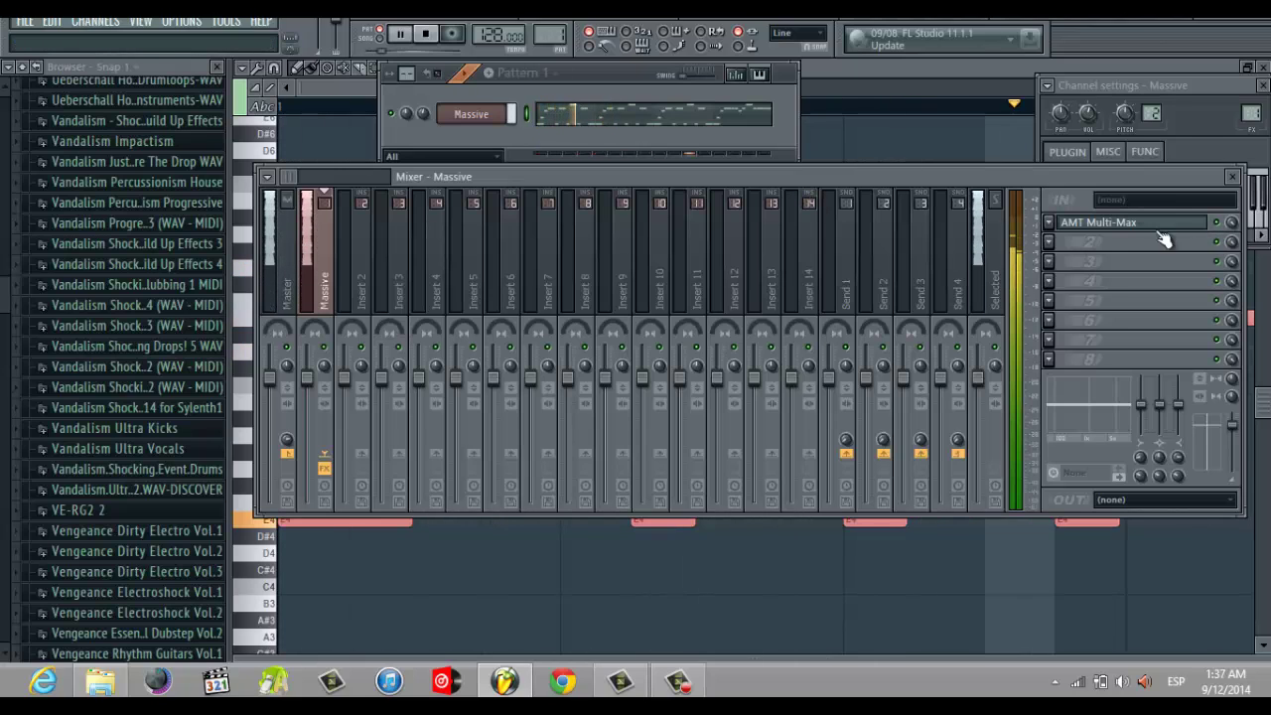
Stop playback and load Fruity Reeverb 2 into effect slot 2 of the Massive mixer track
key("space")
left_click(1052, 243)
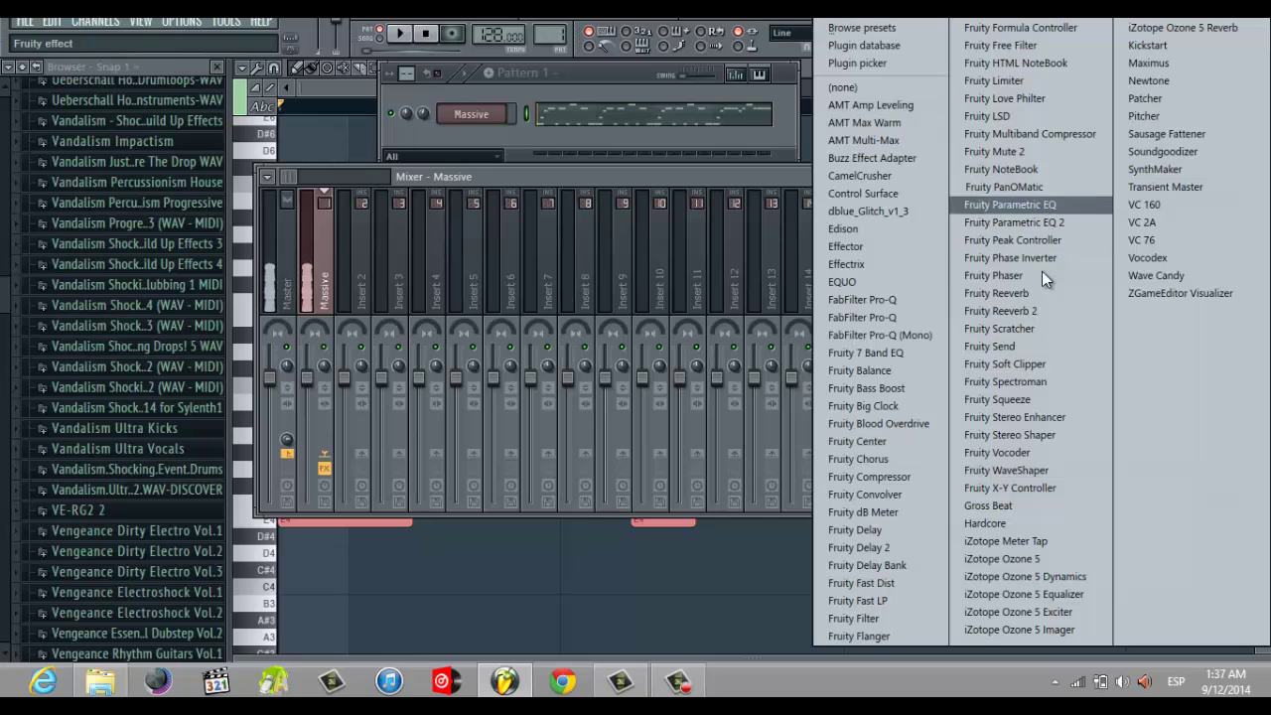
left_click(1018, 311)
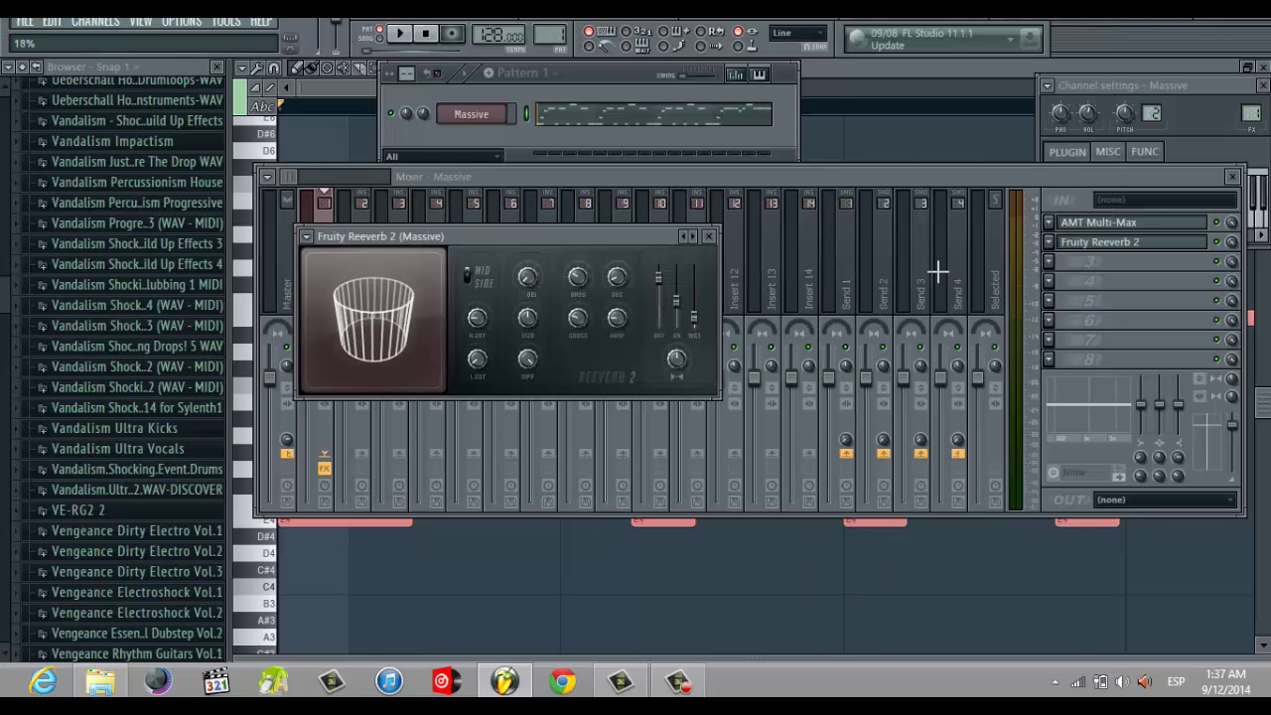
Load Fruity Parametric EQ 2 into effect slot 3, toggle its High precision monitor option and start playback
left_click(1041, 261)
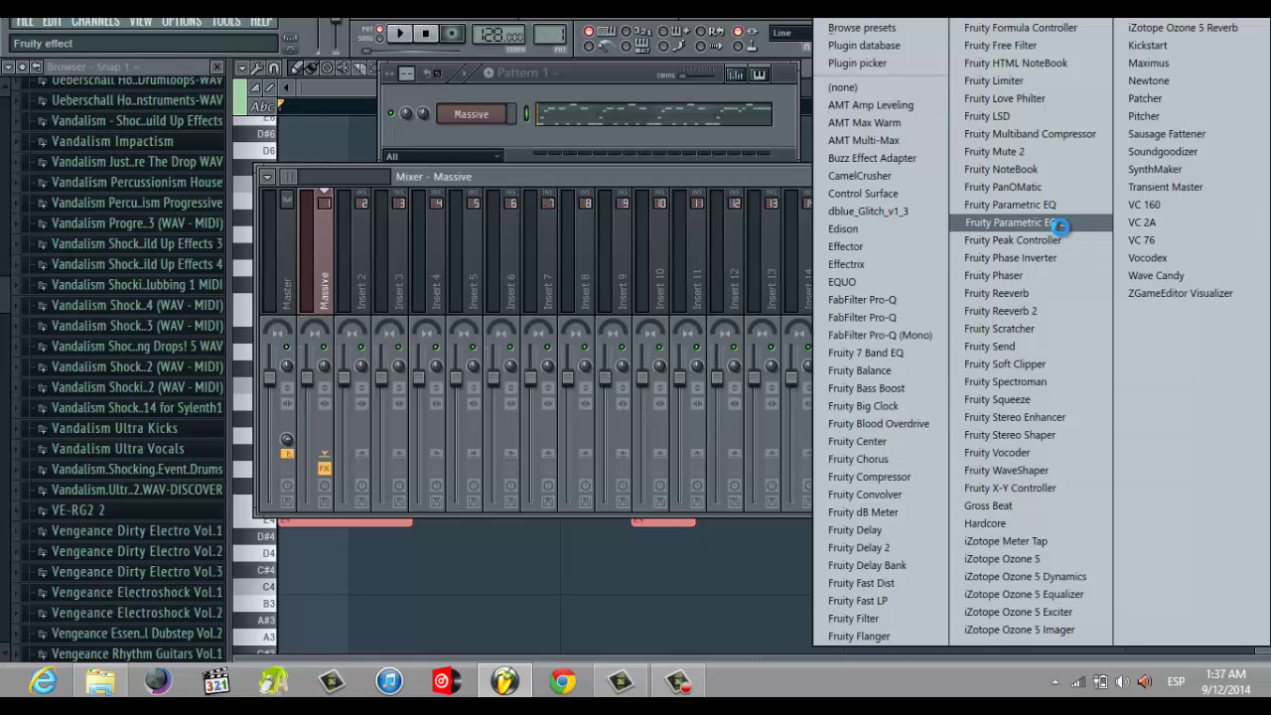
left_click(1013, 222)
left_click(544, 547)
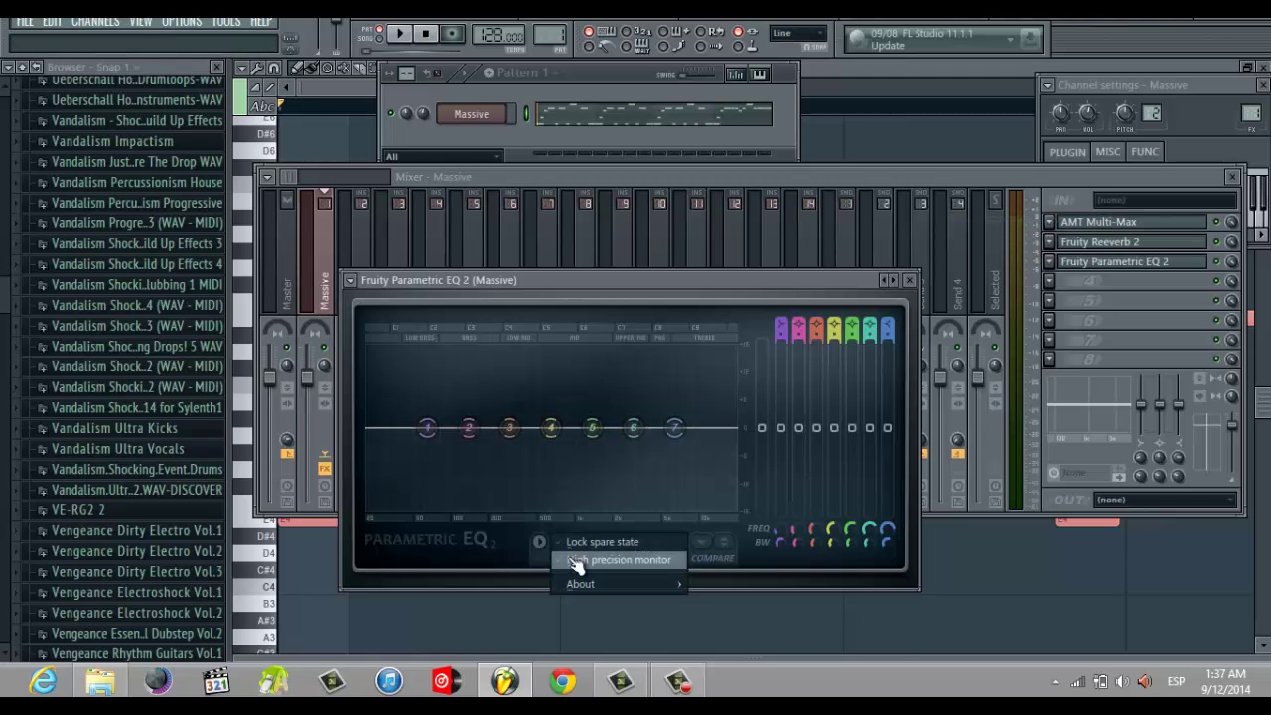
left_click(577, 562)
key("space")
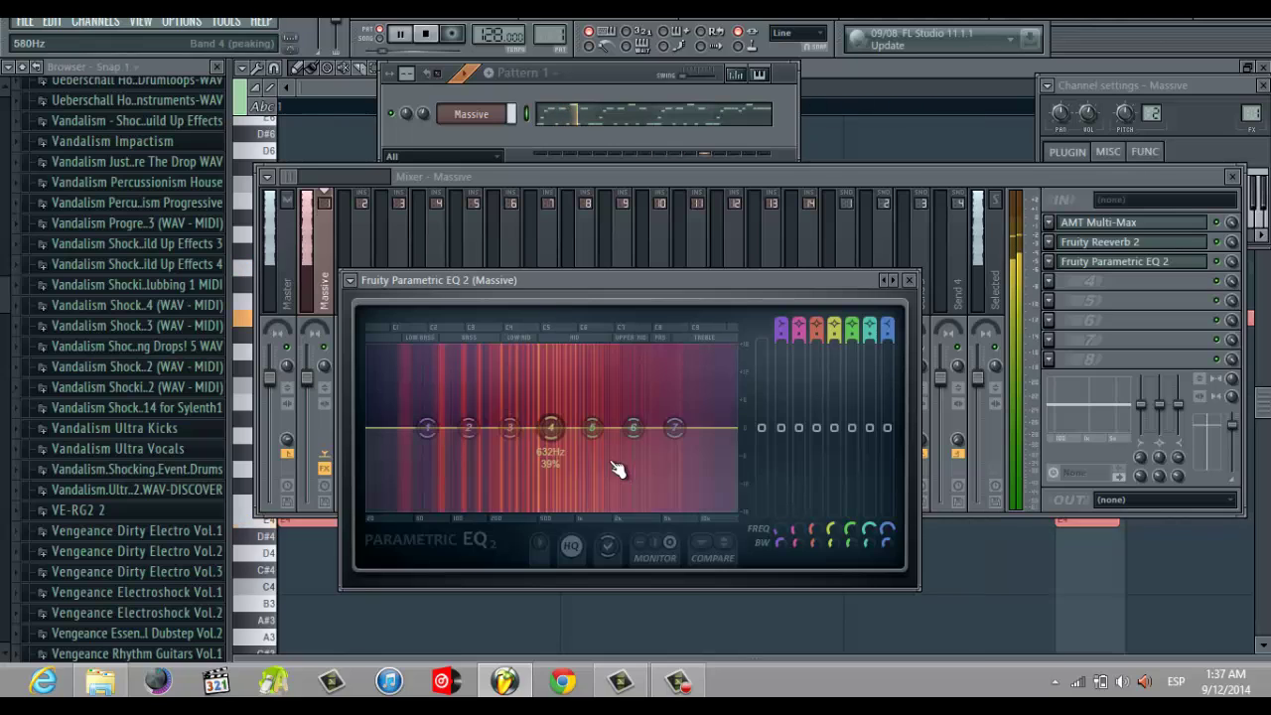
Change band 1's order and pull it fully down to cut the lows, raise band 3 about 2 dB near 306 Hz, and close the EQ
right_click(428, 429)
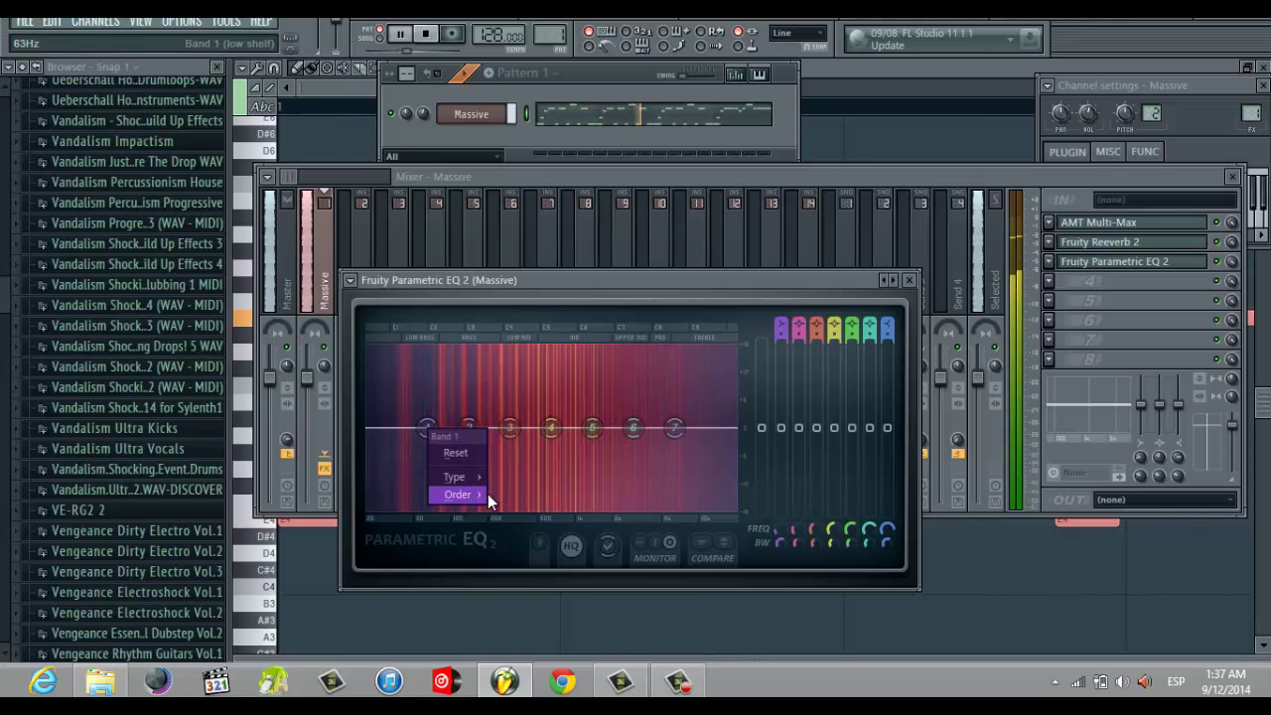
left_click(519, 494)
left_click_drag(428, 428, 437, 559)
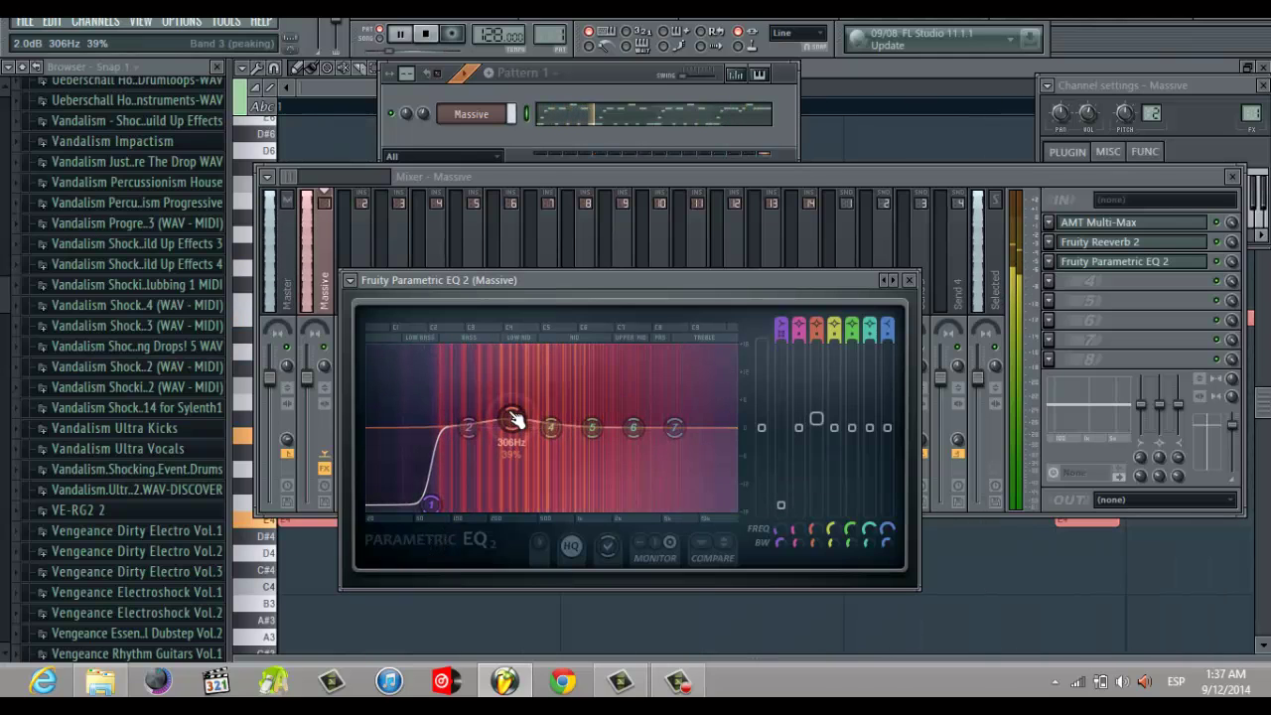
left_click(909, 280)
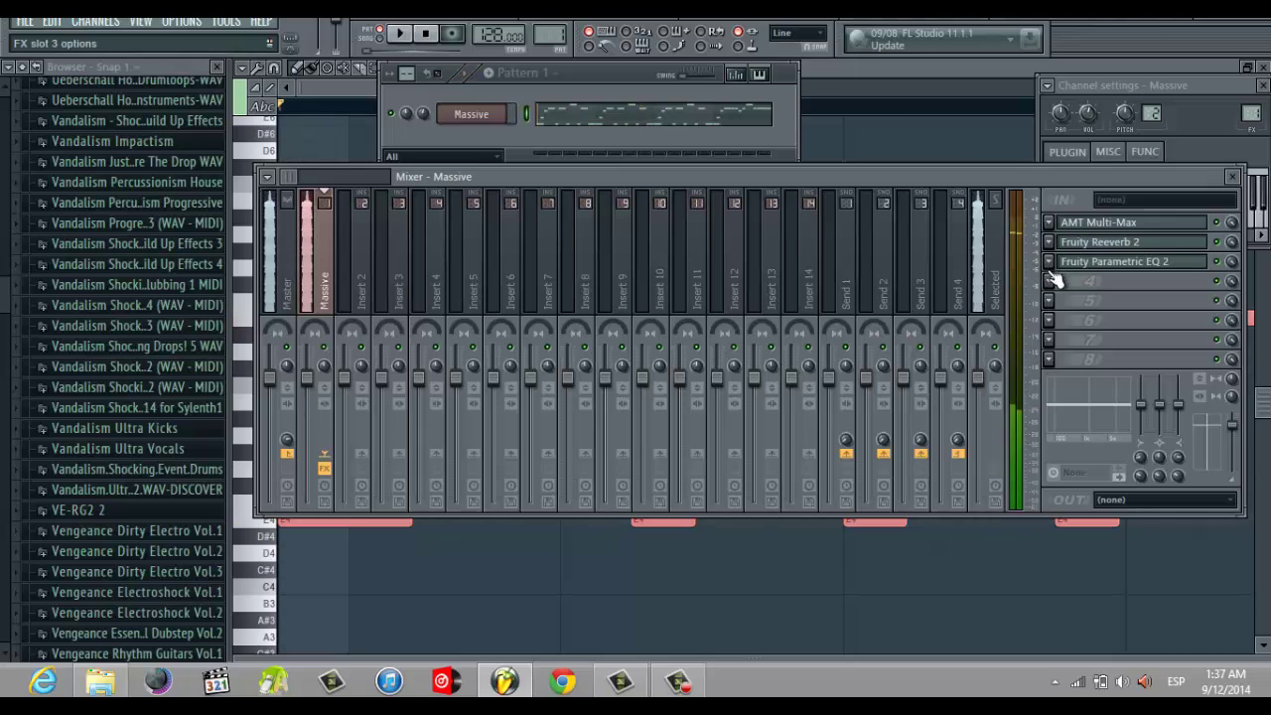
Load Kickstart into effect slot 4 of the Massive mixer track and close its window
left_click(1047, 281)
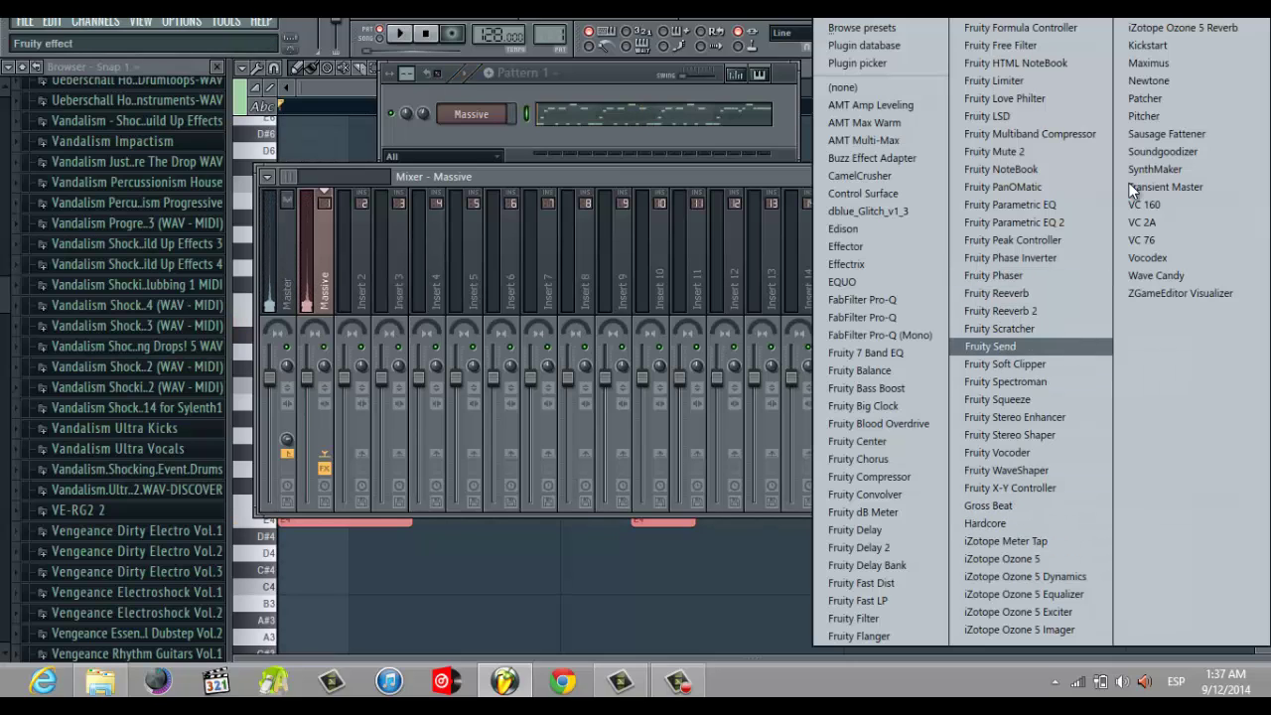
left_click(1162, 45)
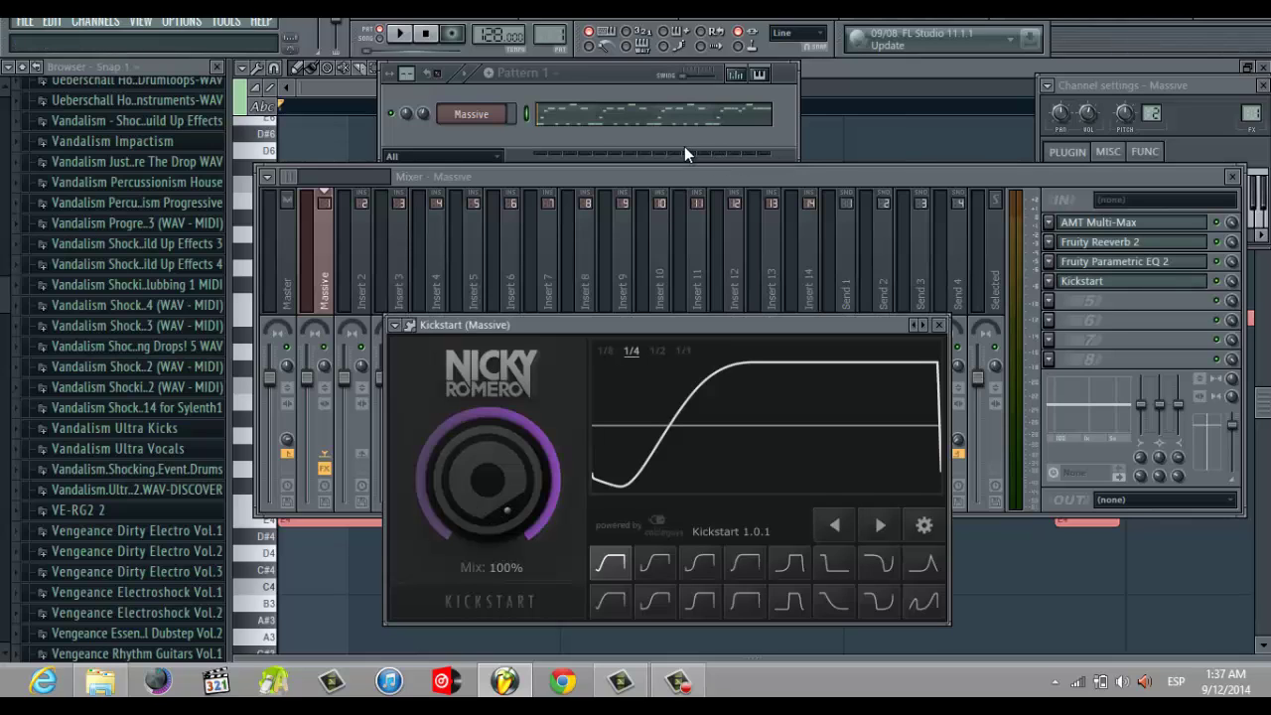
left_click(686, 148)
left_click(938, 325)
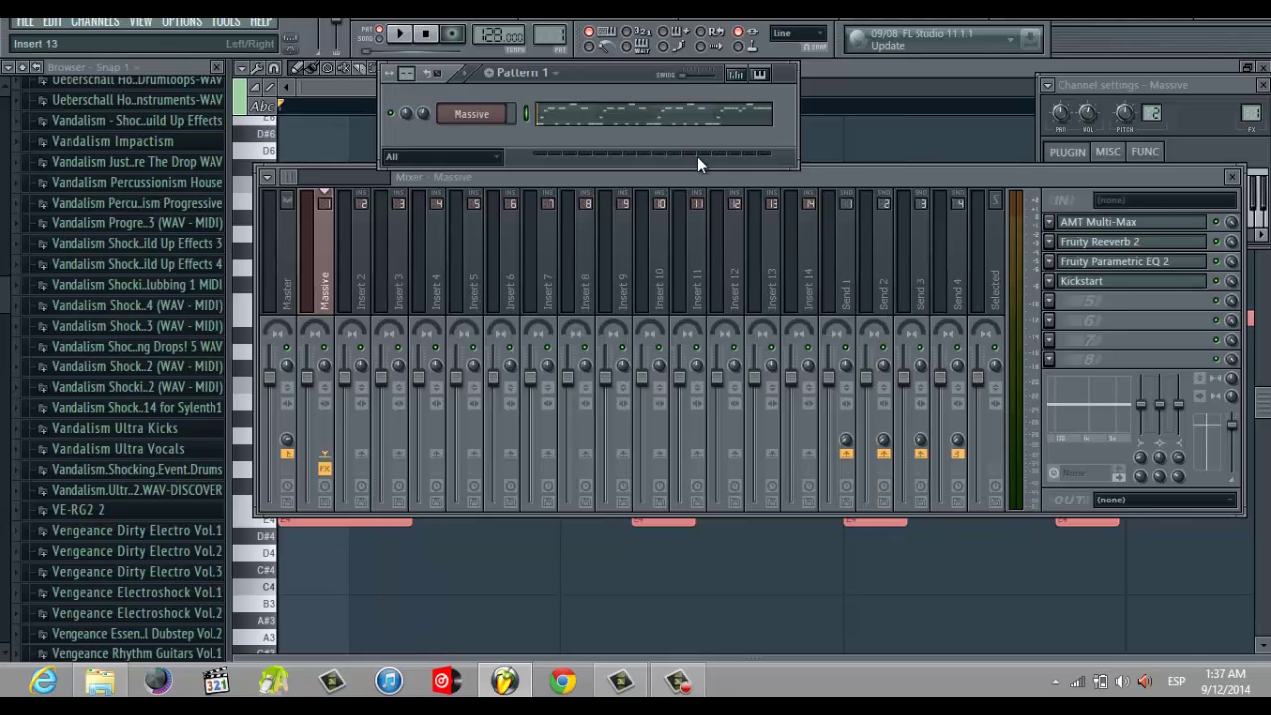
Audition the pattern through the full effects chain, briefly viewing Massive, then stop playback and close the piano roll
key("space")
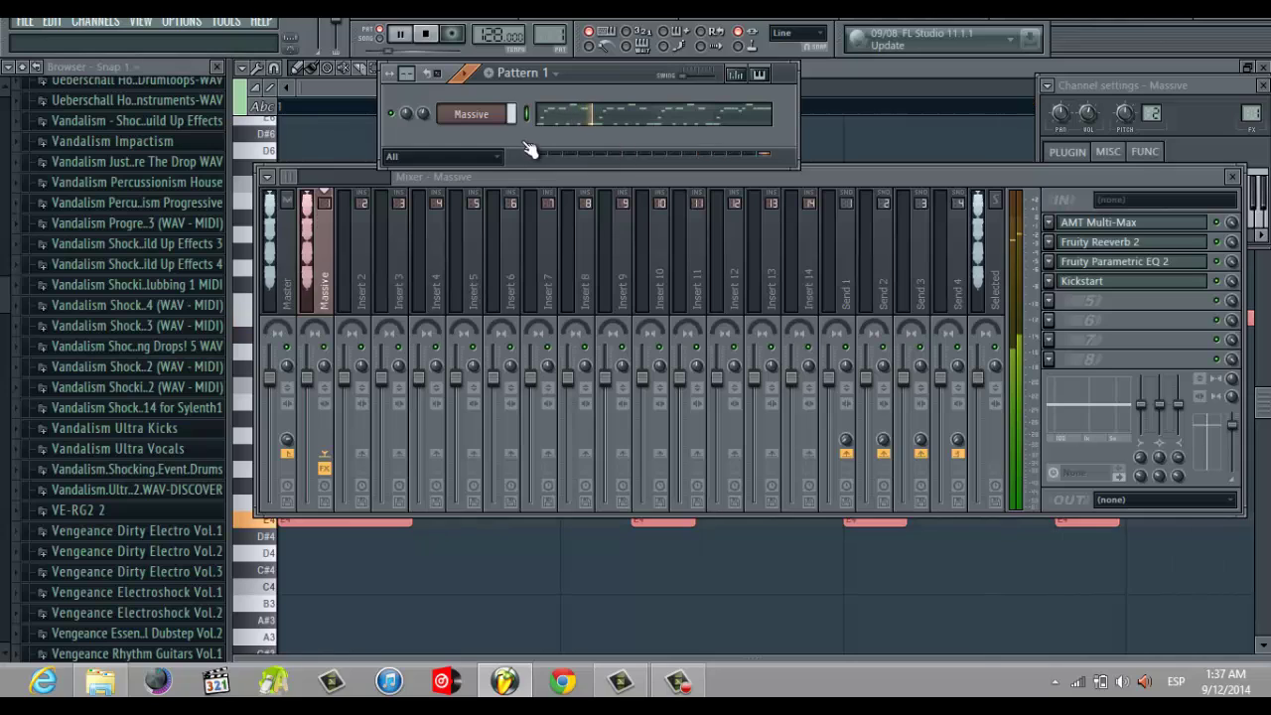
left_click(471, 114)
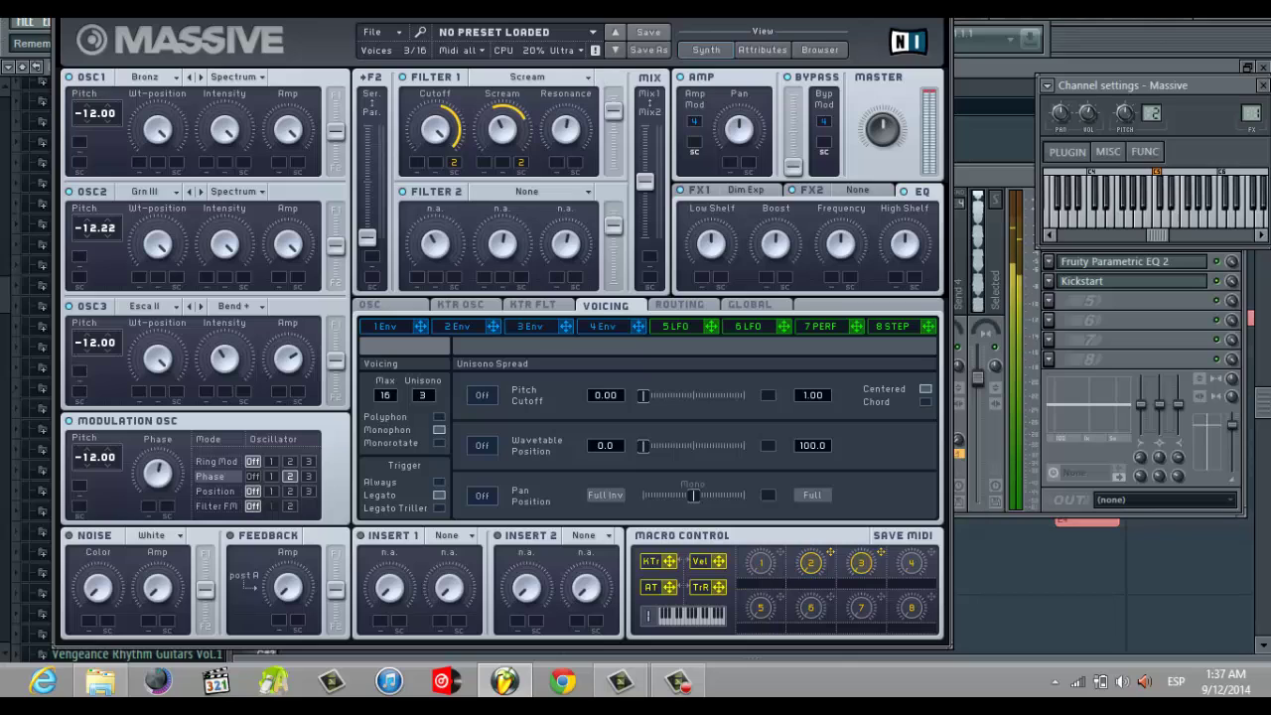
left_click(942, 15)
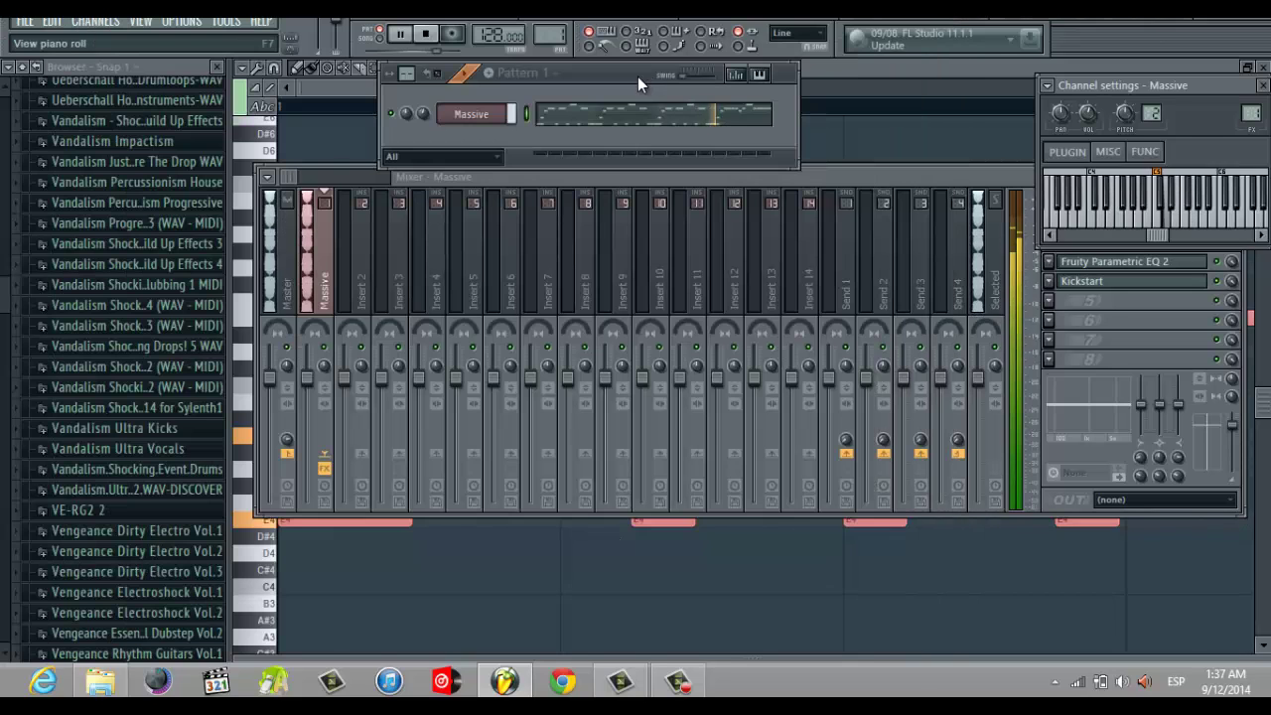
key("space")
left_click(561, 116)
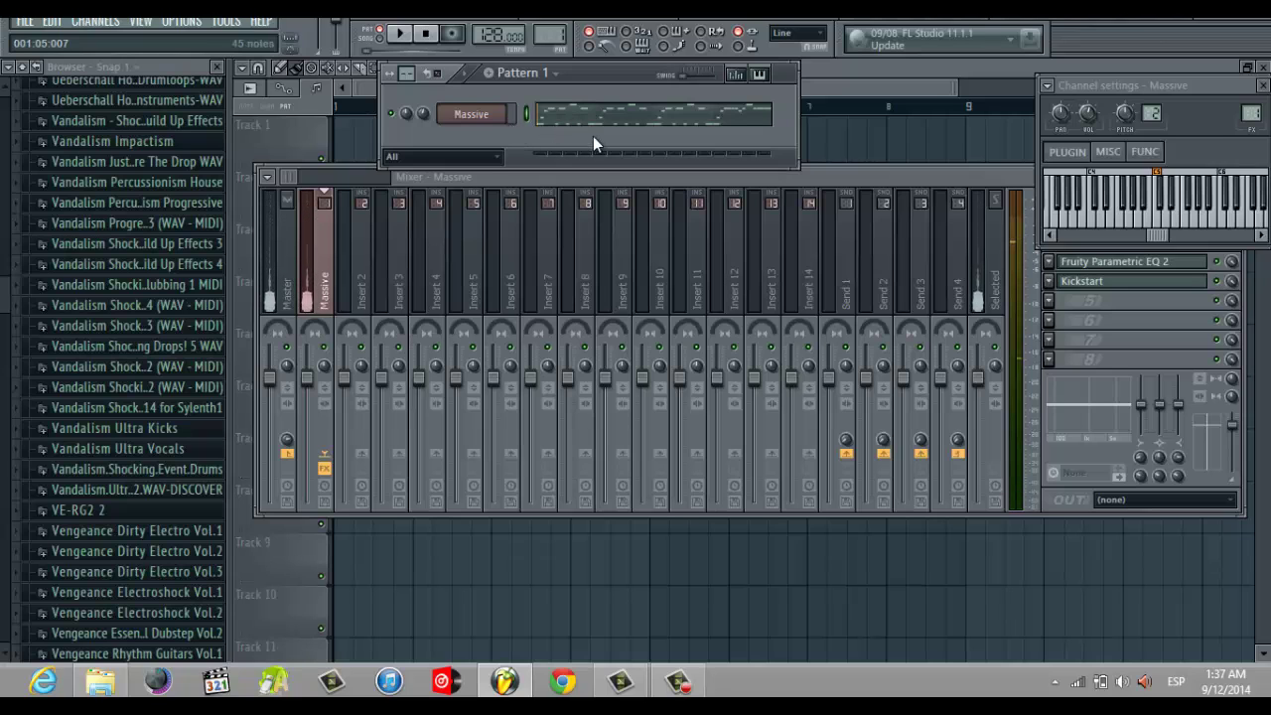
Try the Modern Talking wavetable in Massive's oscillator 1, audition it with the pattern, and restore the Bronze wavetable
left_click(461, 116)
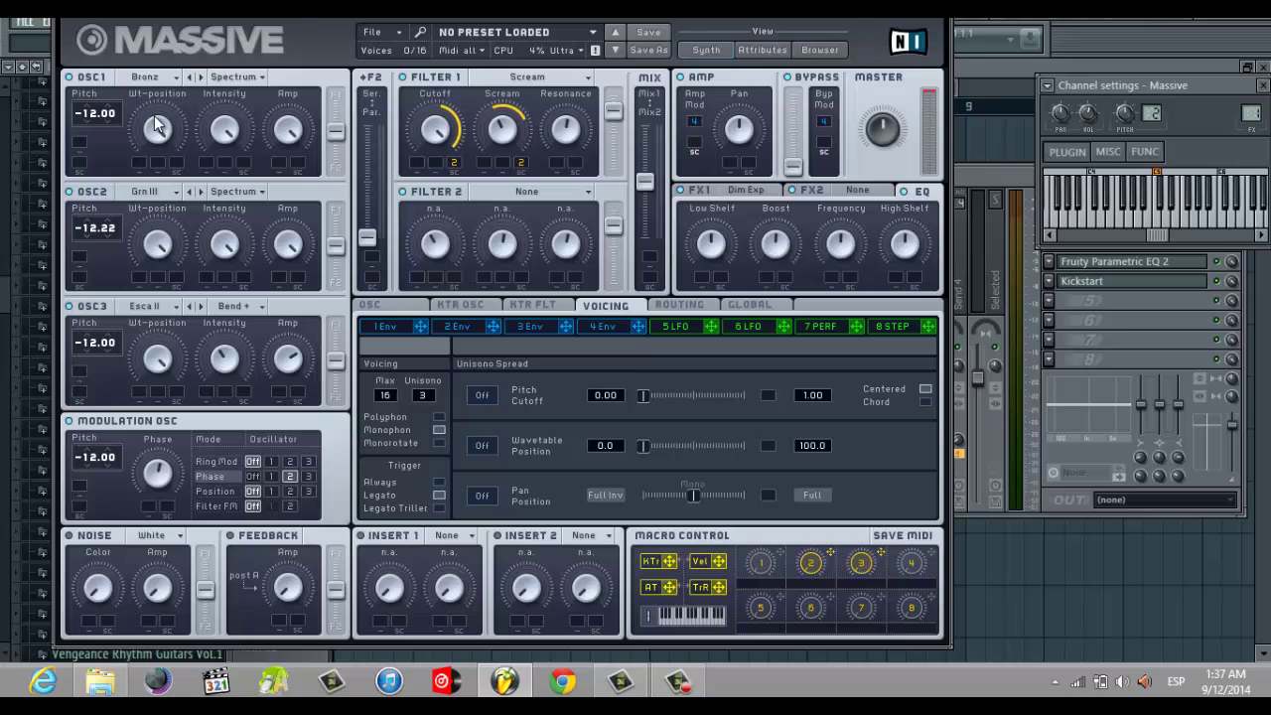
left_click(149, 77)
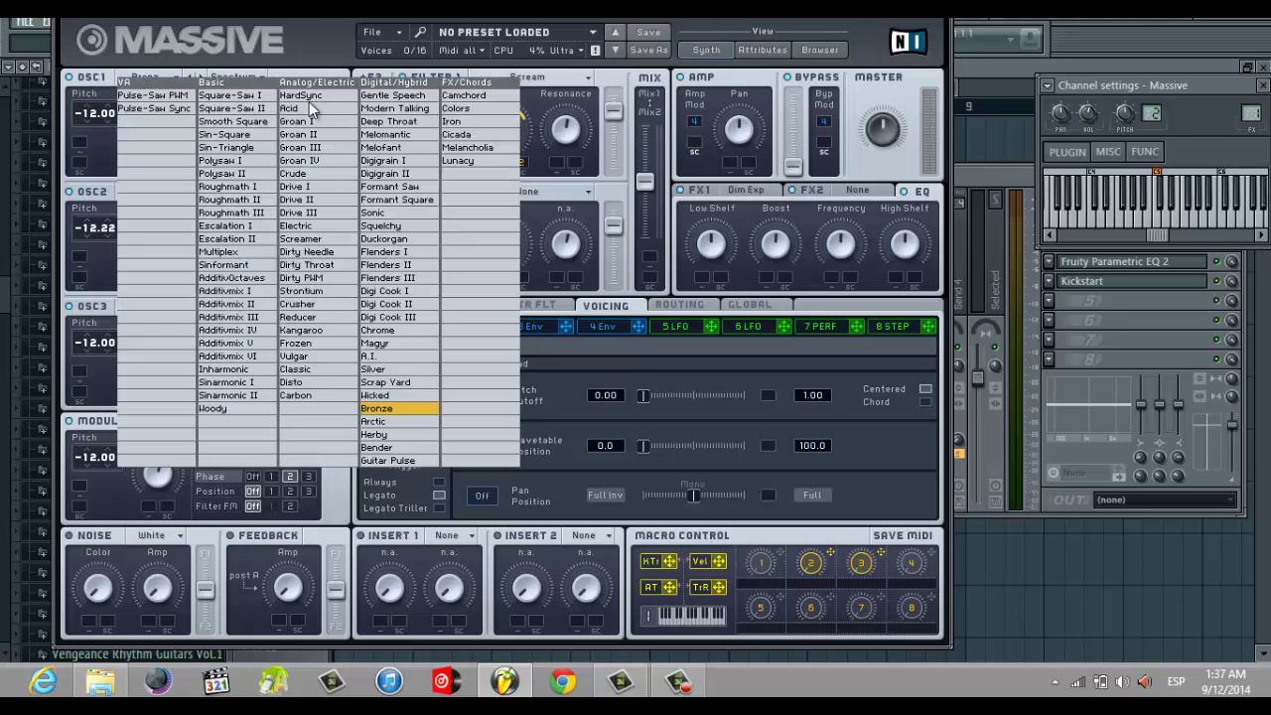
left_click(397, 114)
left_click(938, 9)
key("space")
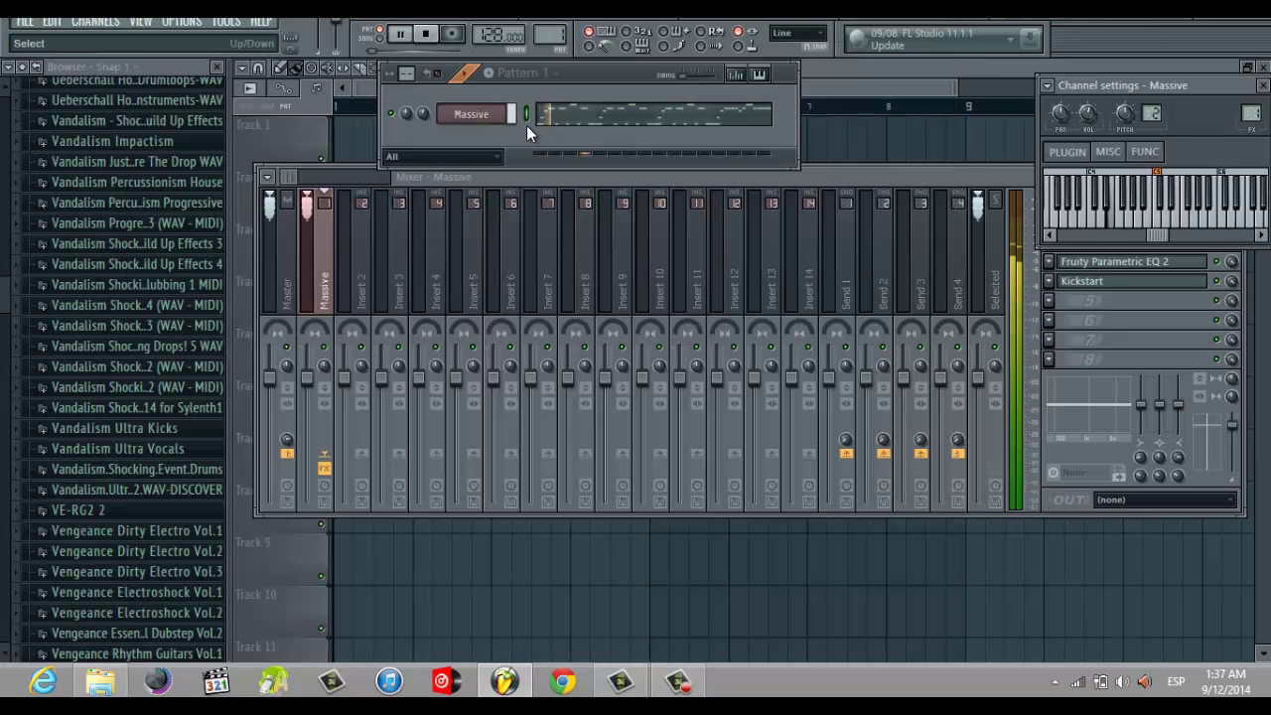
left_click(494, 120)
left_click(497, 124)
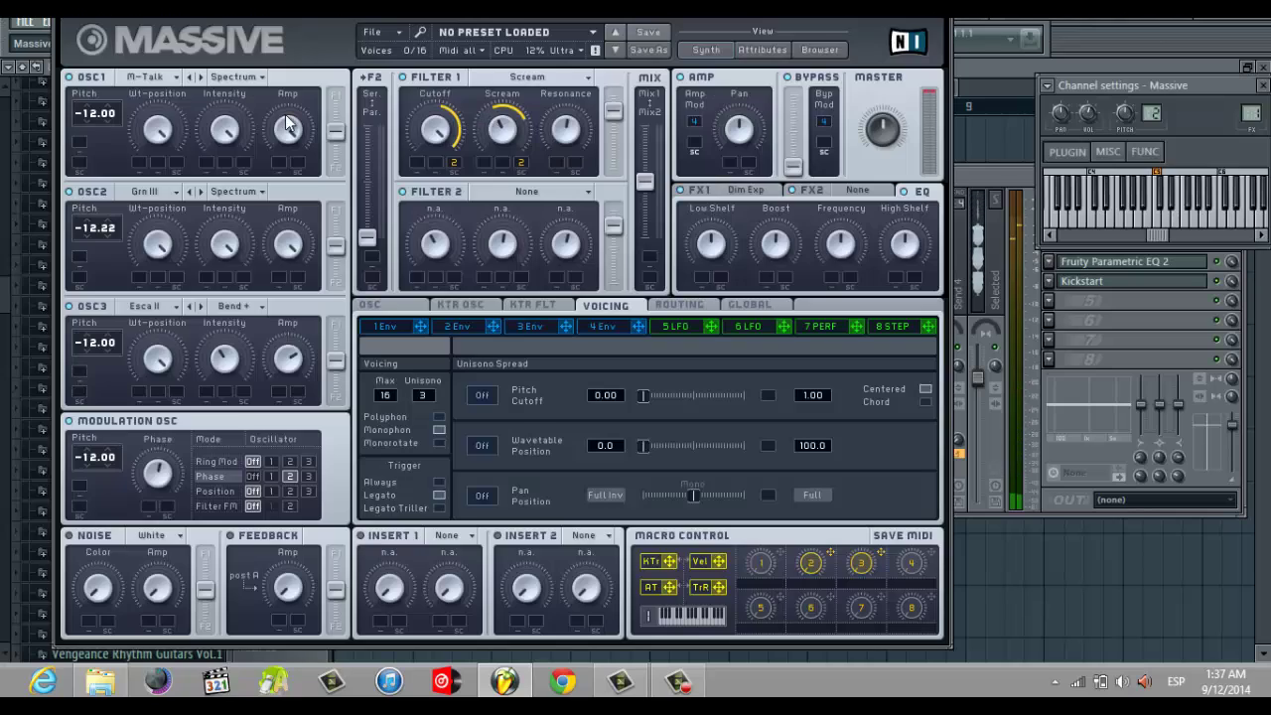
left_click(164, 78)
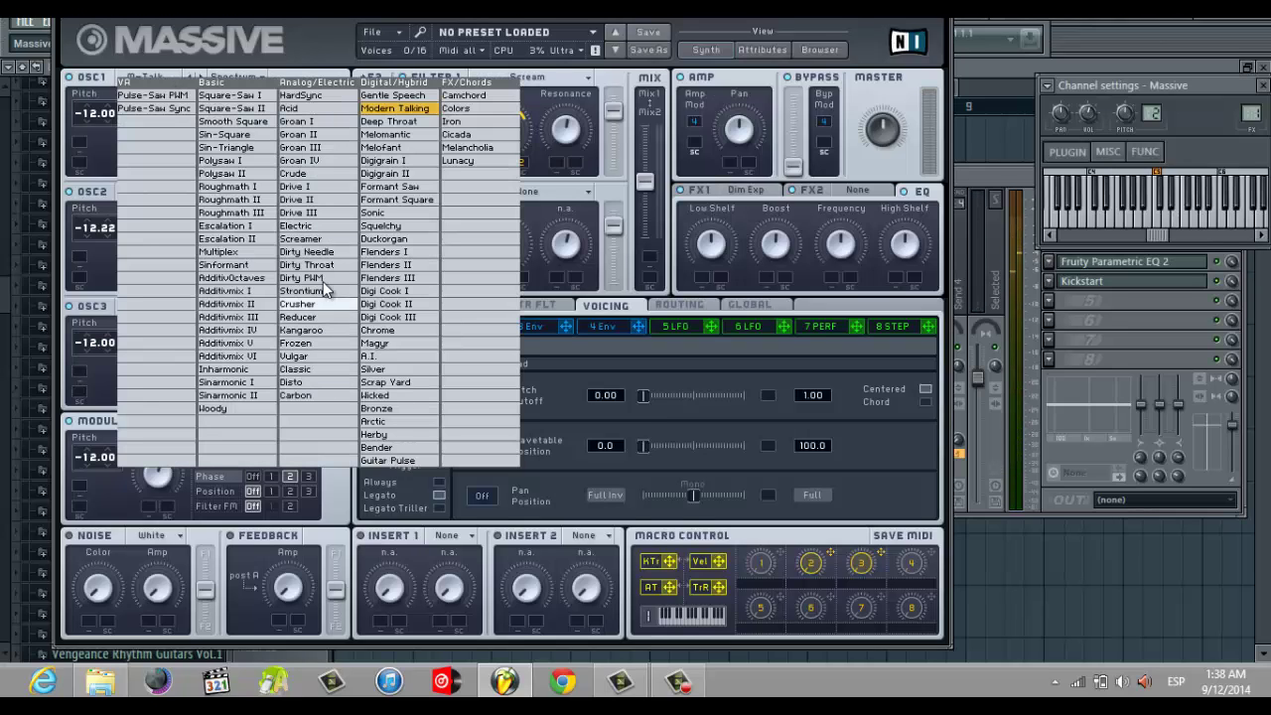
left_click(398, 407)
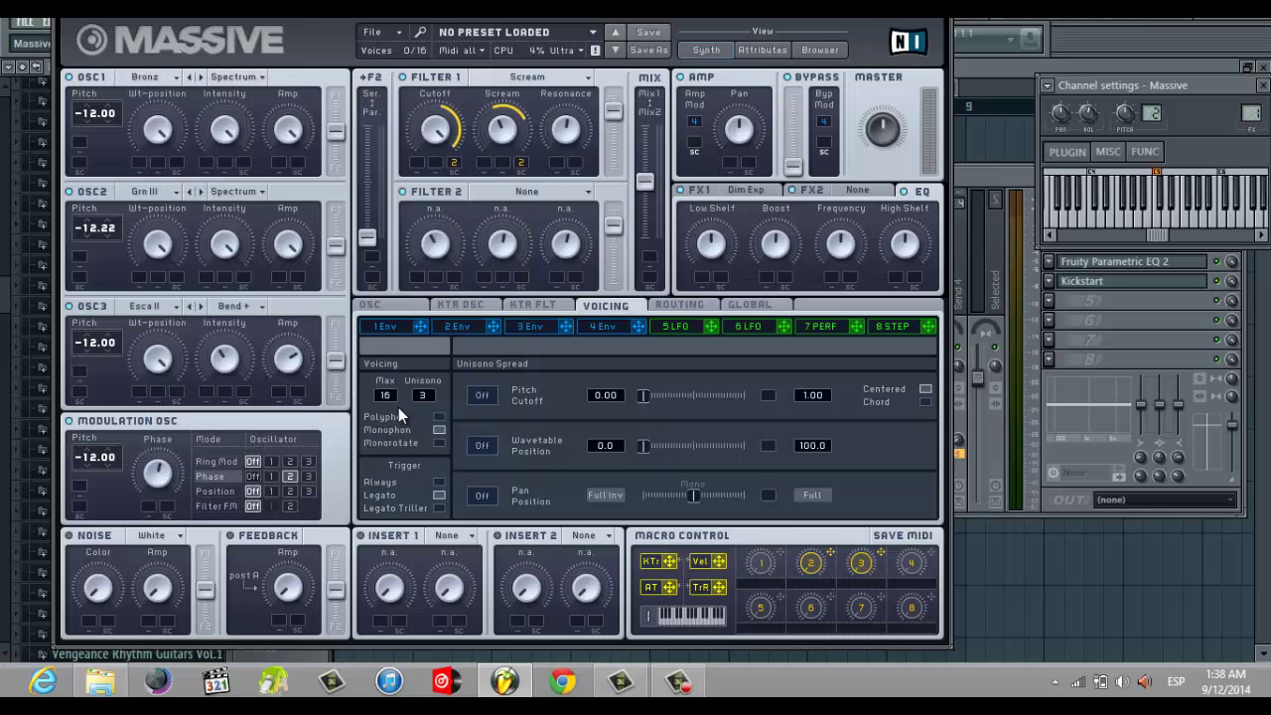
Check Massive's oscillator settings page, close the synth, and audition the sound with the pattern and a few keyboard notes
left_click(397, 305)
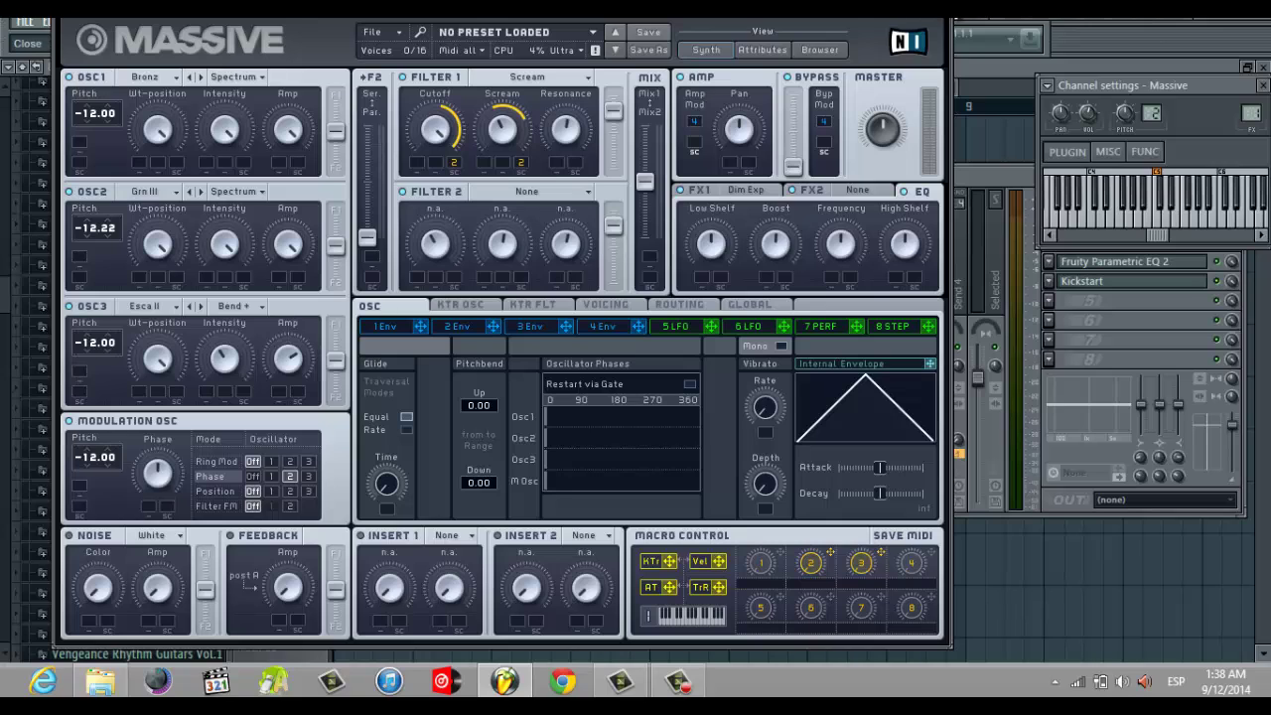
left_click(942, 9)
key("space")
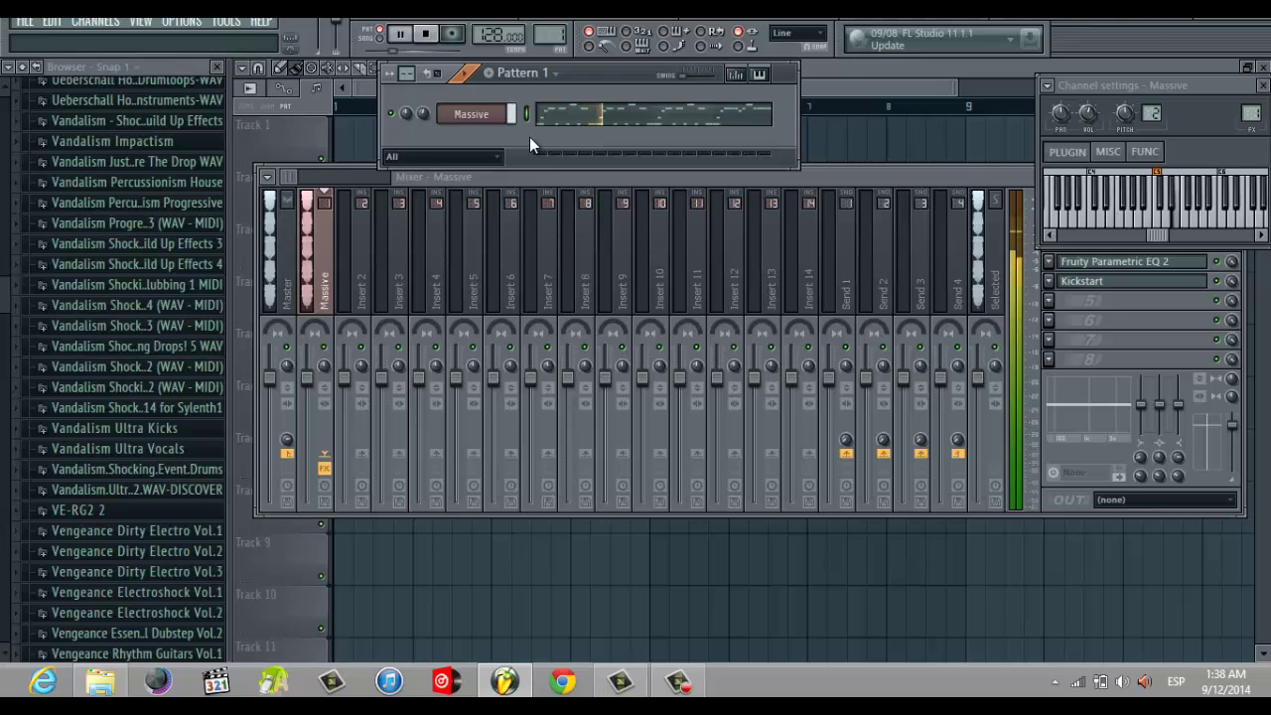
key("space")
key("v")
key("c")
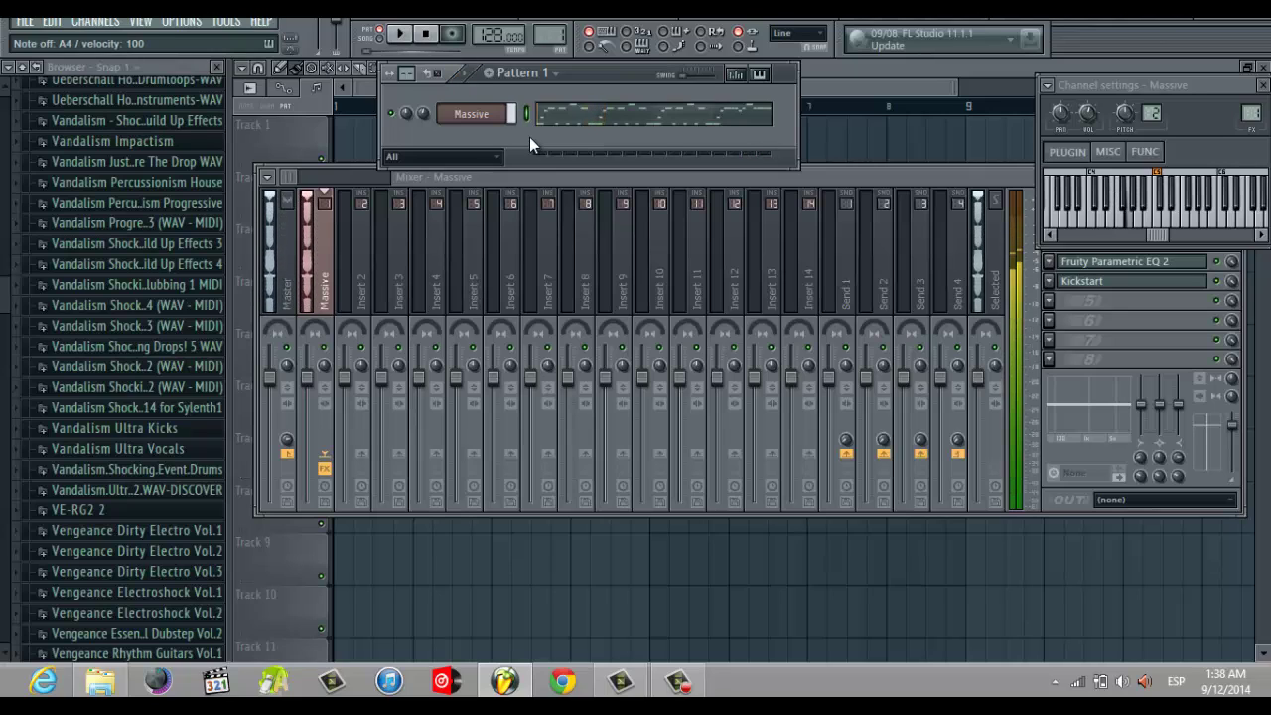
key("x")
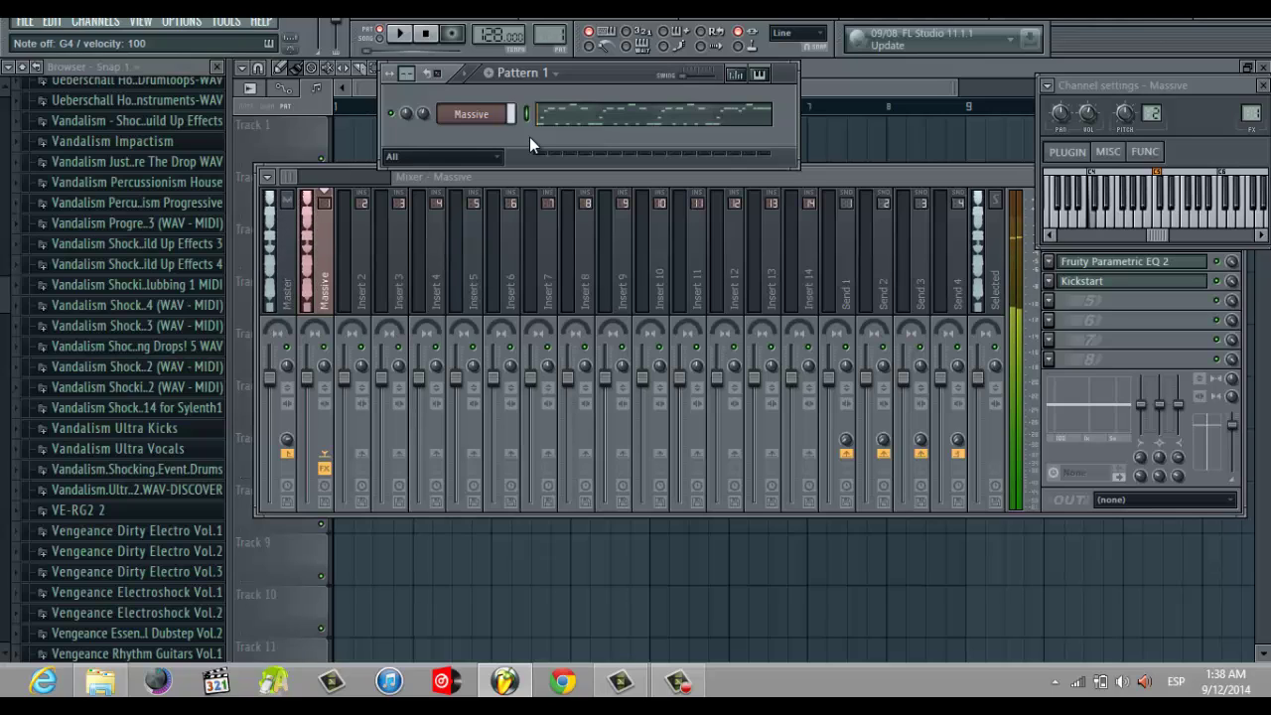
Play the pattern while reviewing the wavetables chosen for oscillators 2, 1 and 3 in Massive, then close Massive and stop playback
key("space")
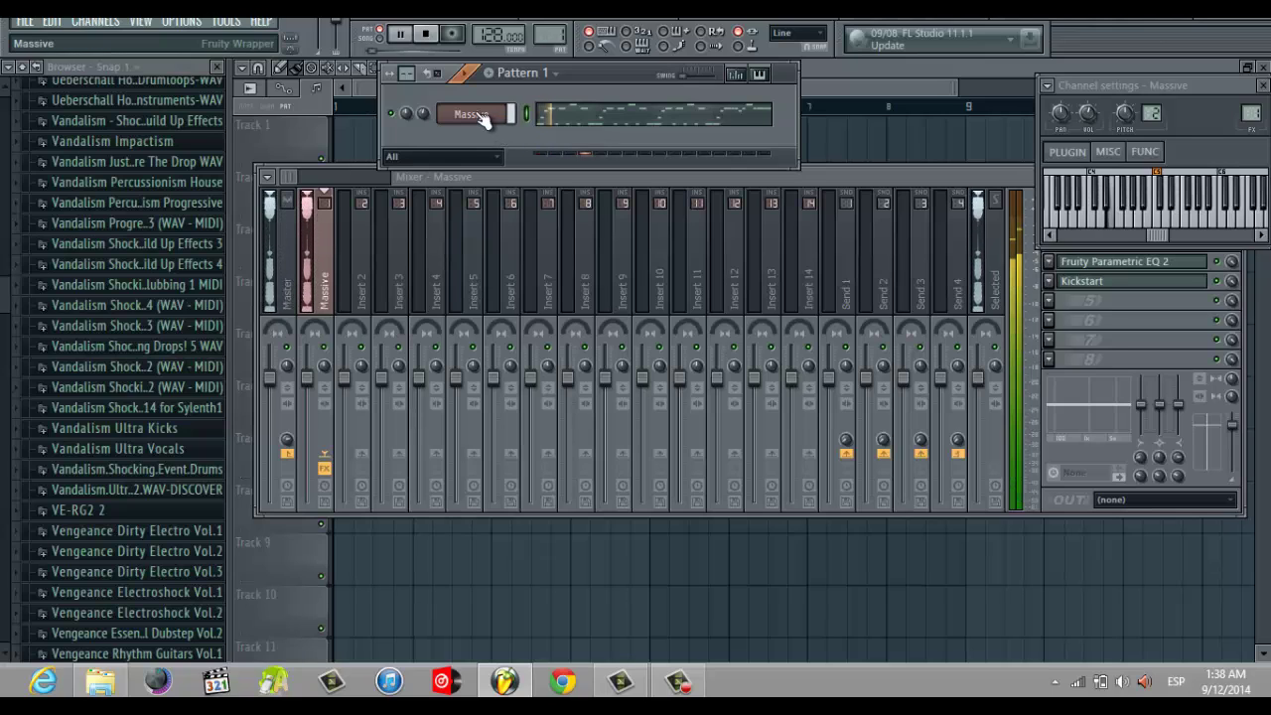
left_click(482, 114)
left_click(480, 115)
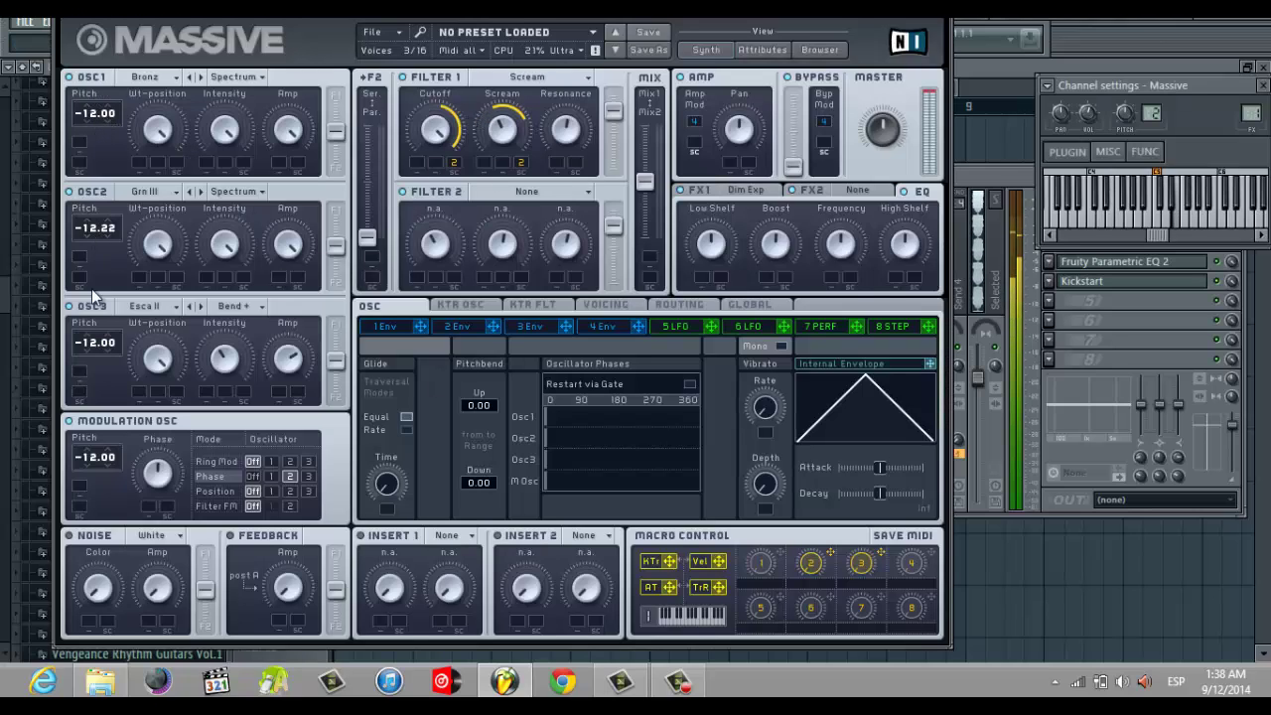
left_click(172, 190)
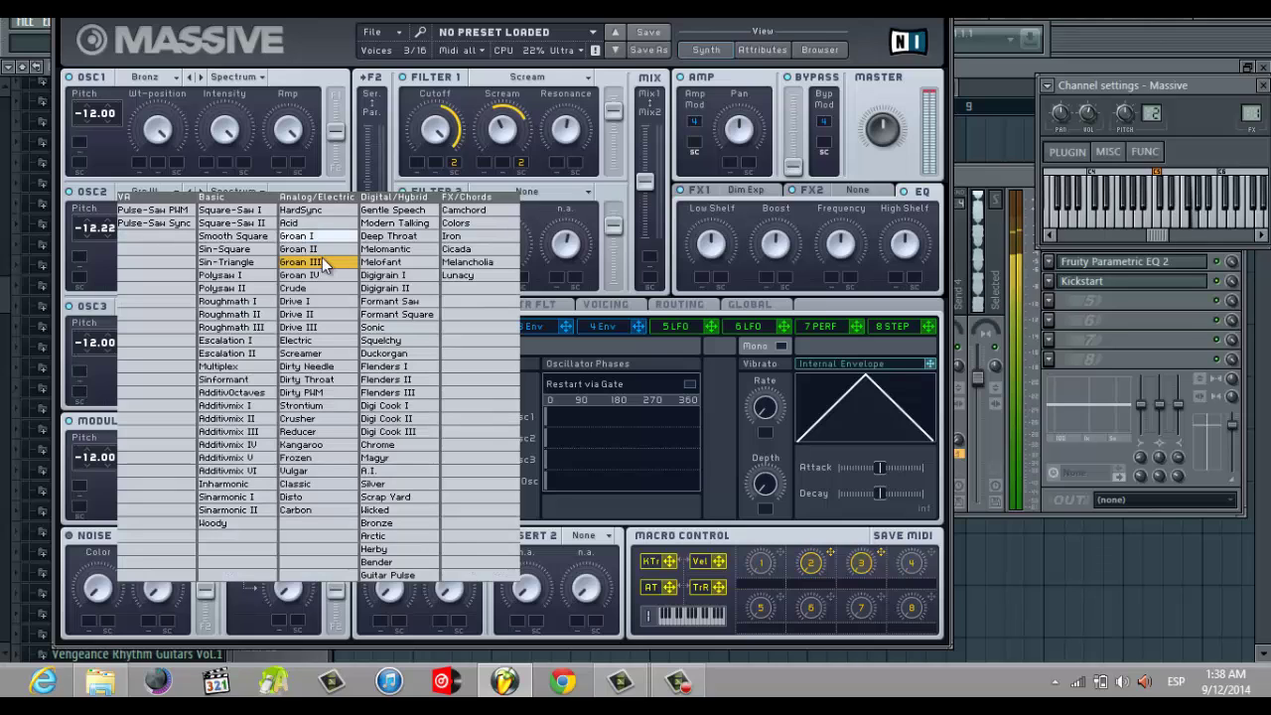
left_click(93, 216)
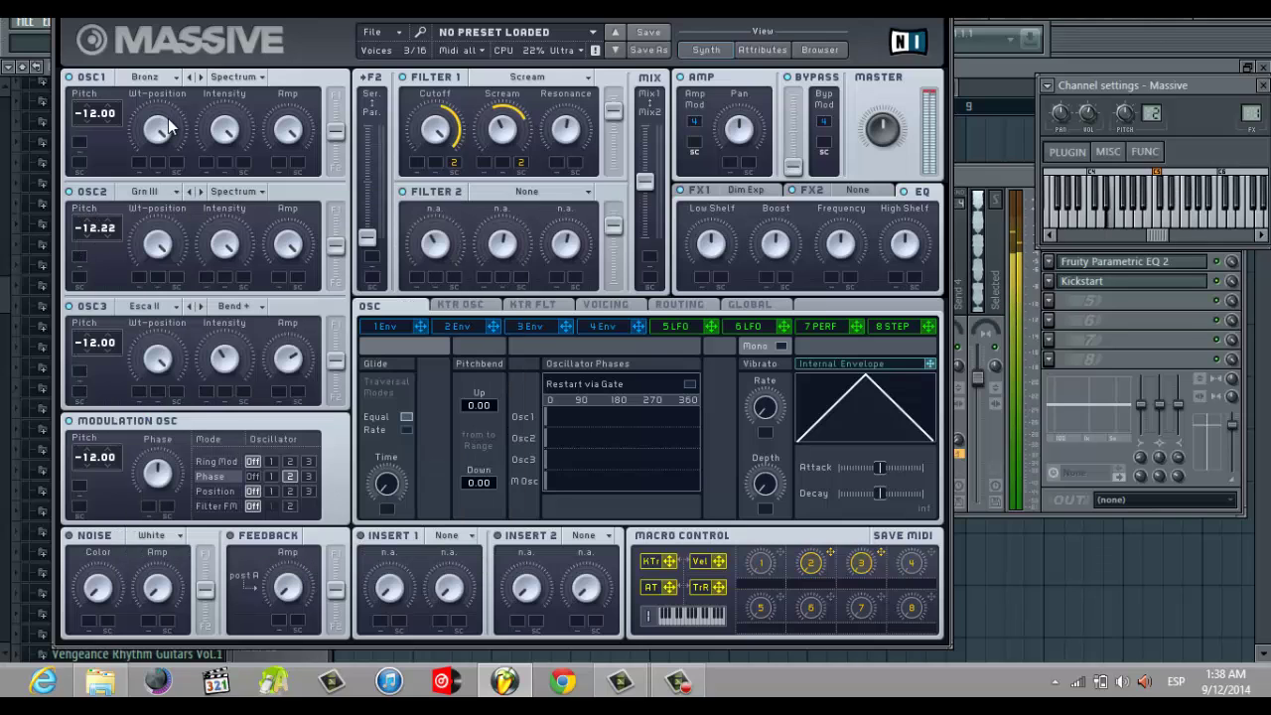
left_click(173, 77)
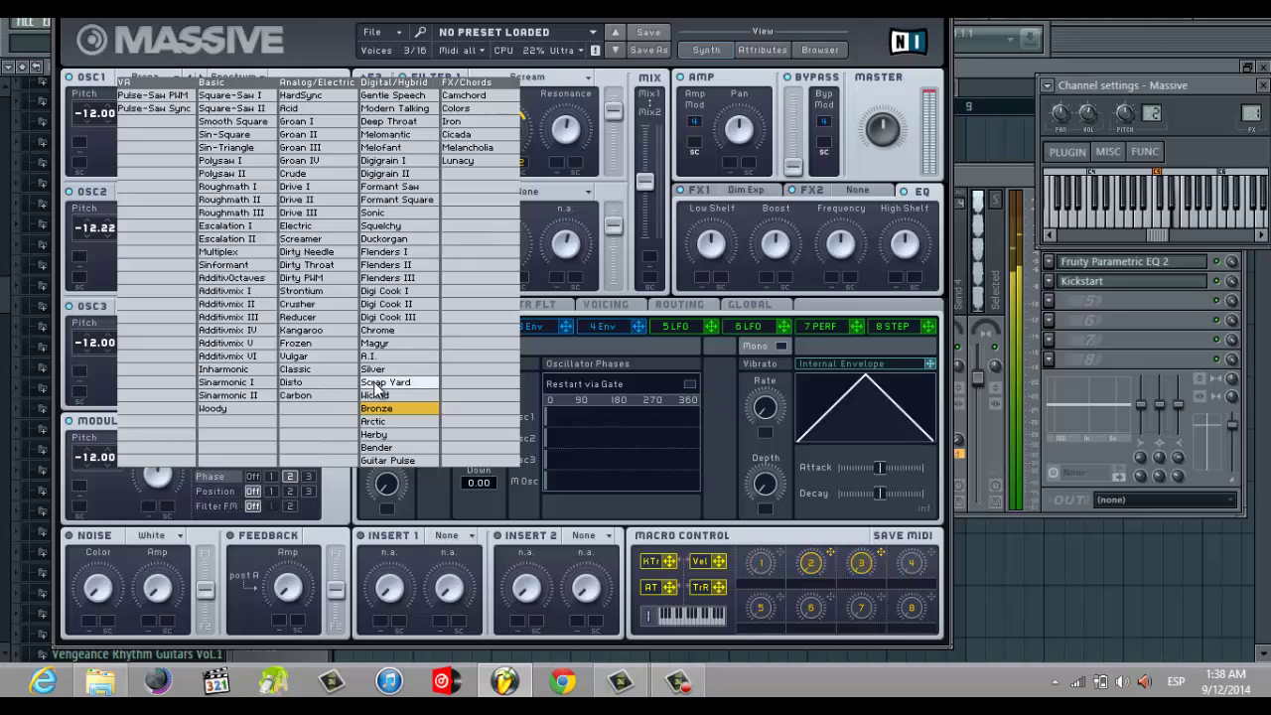
left_click(105, 281)
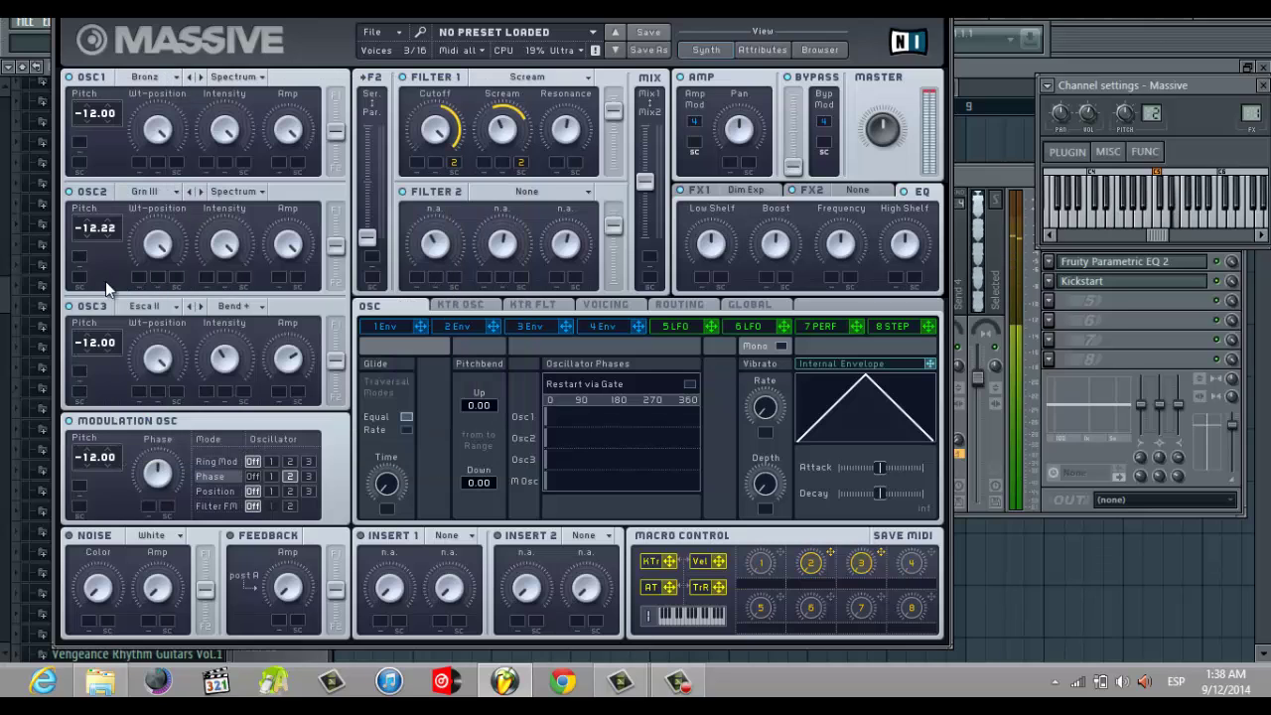
left_click(158, 308)
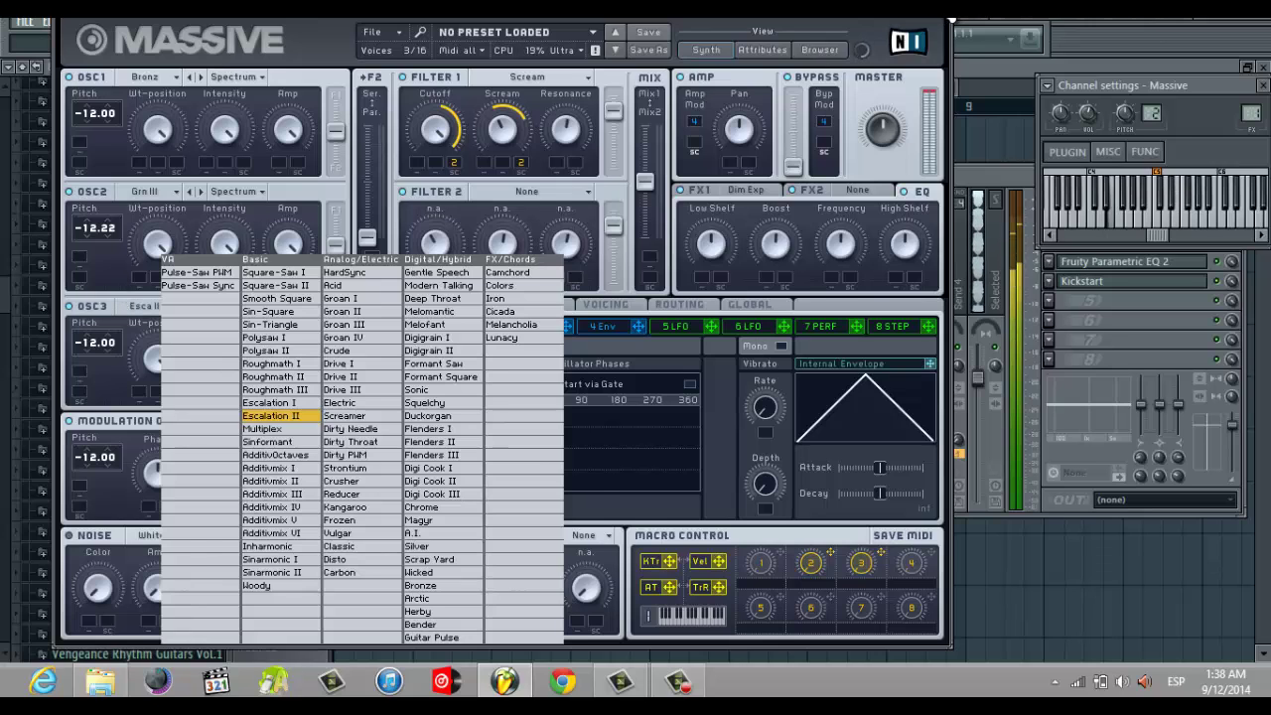
left_click(944, 9)
left_click(944, 9)
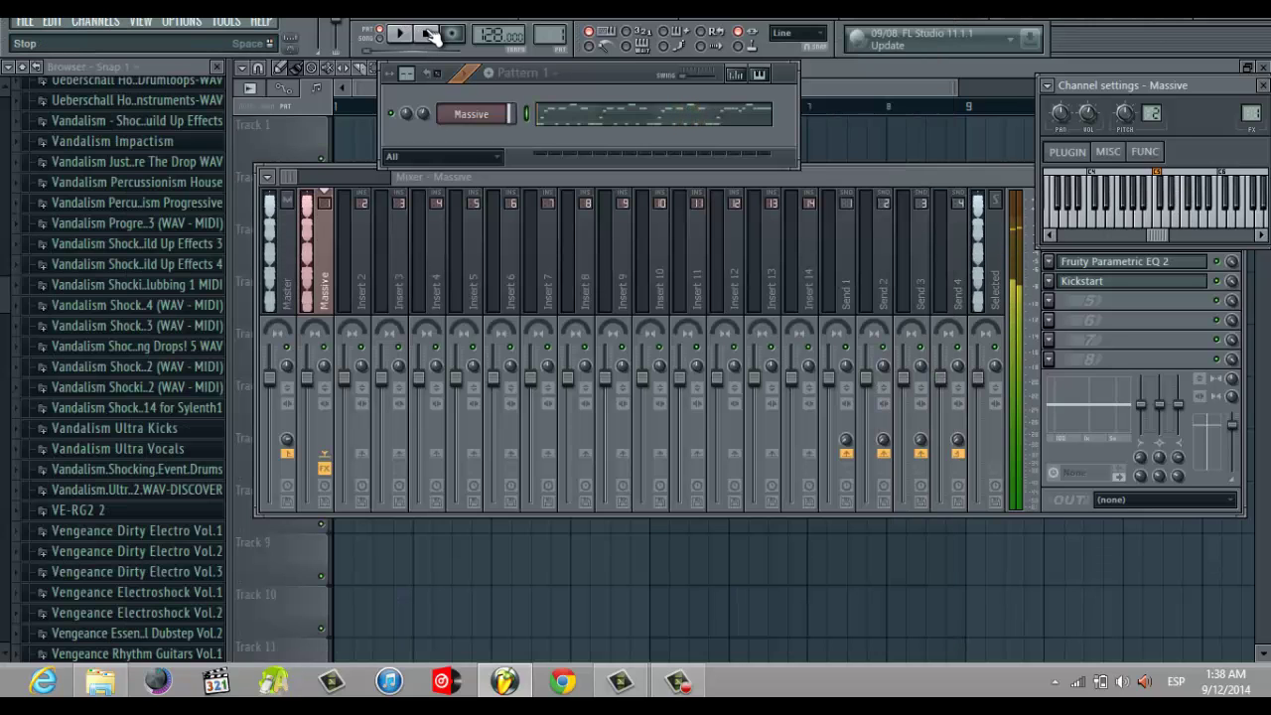